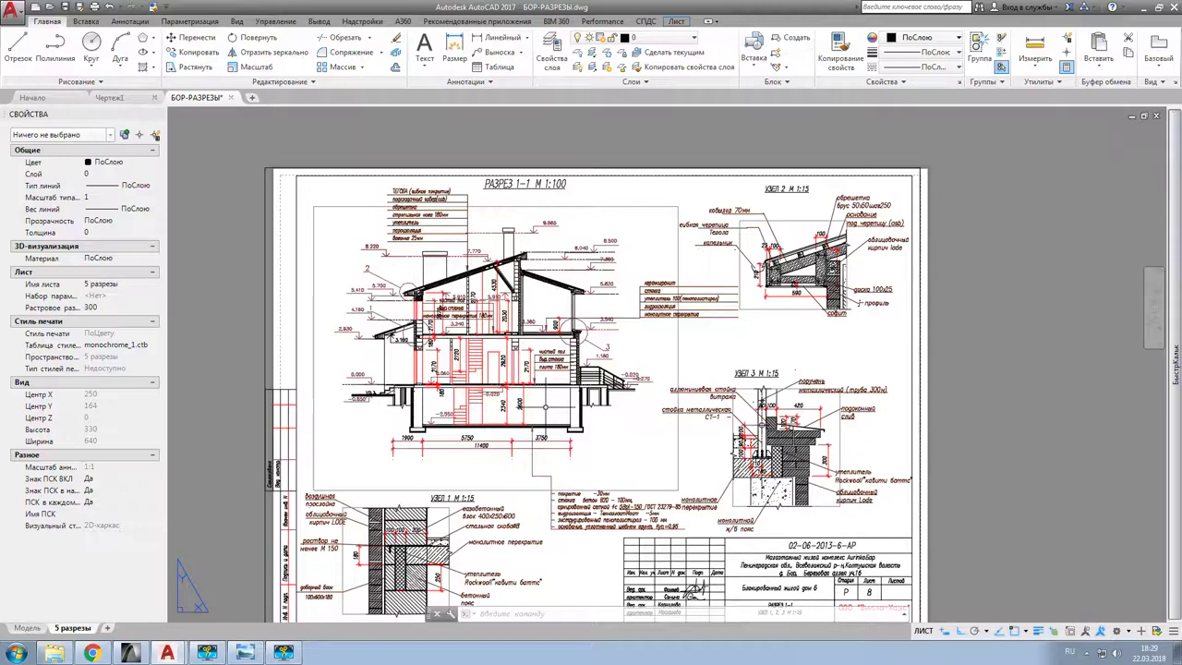
Step: Switch to the Чертеж1 drawing with the three part views and bring up the annotation tools
left_click(129, 98)
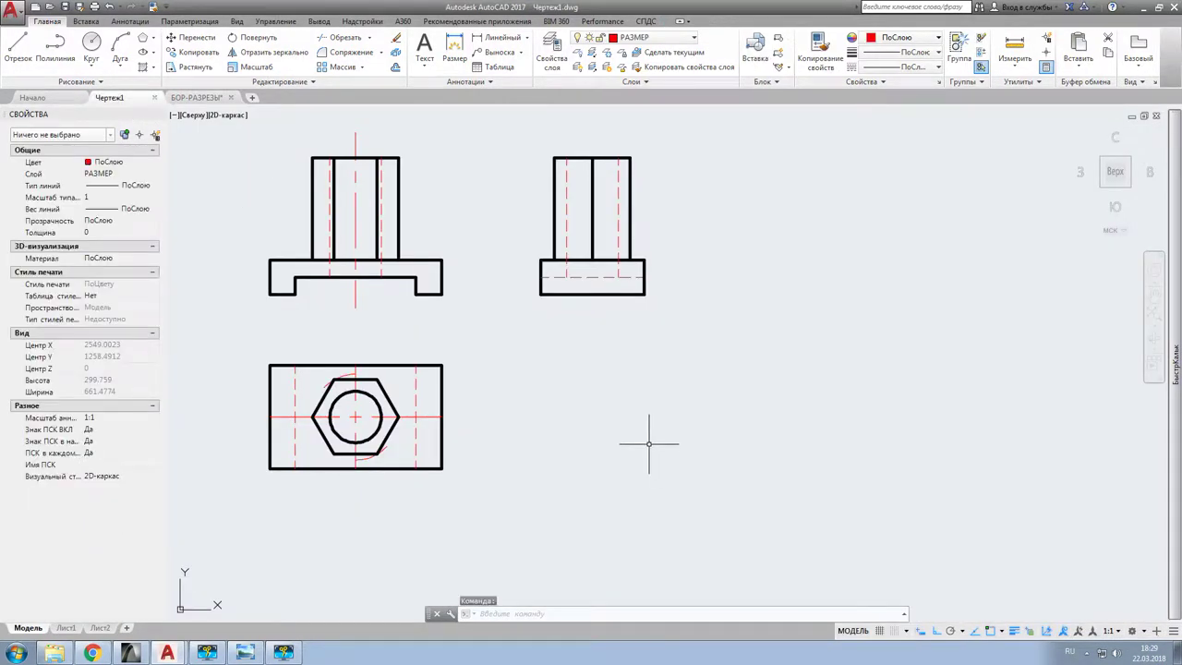
middle_click_drag(663, 453, 720, 453)
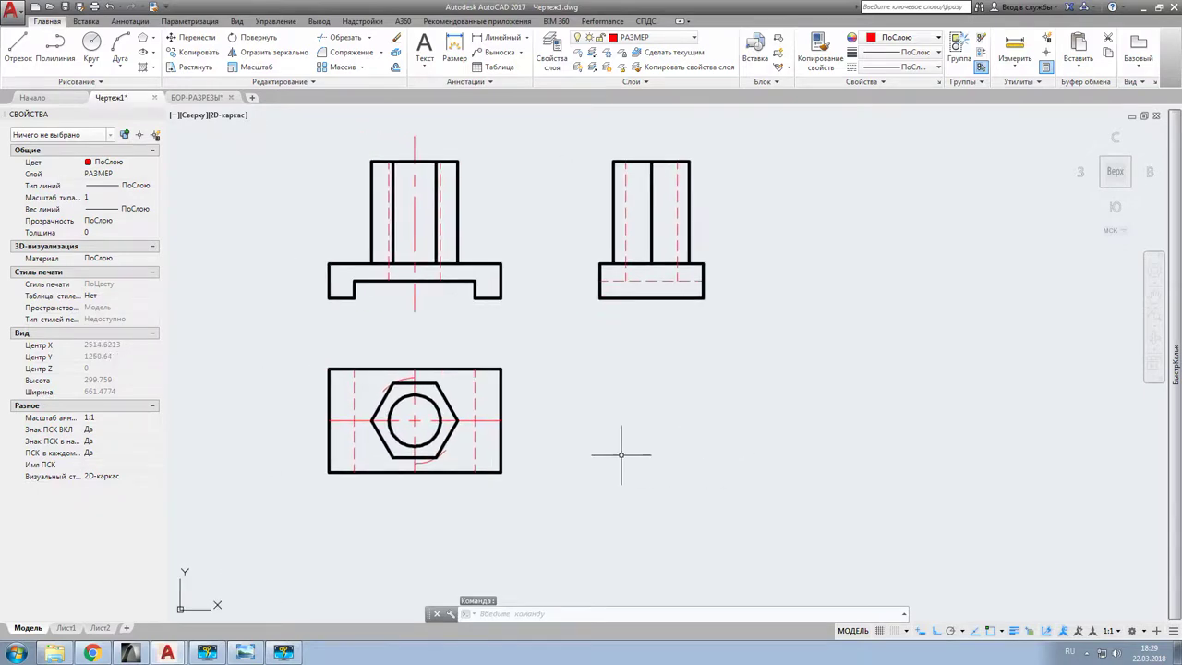
scroll(618, 463, "down", 5)
scroll(618, 463, "up", 3)
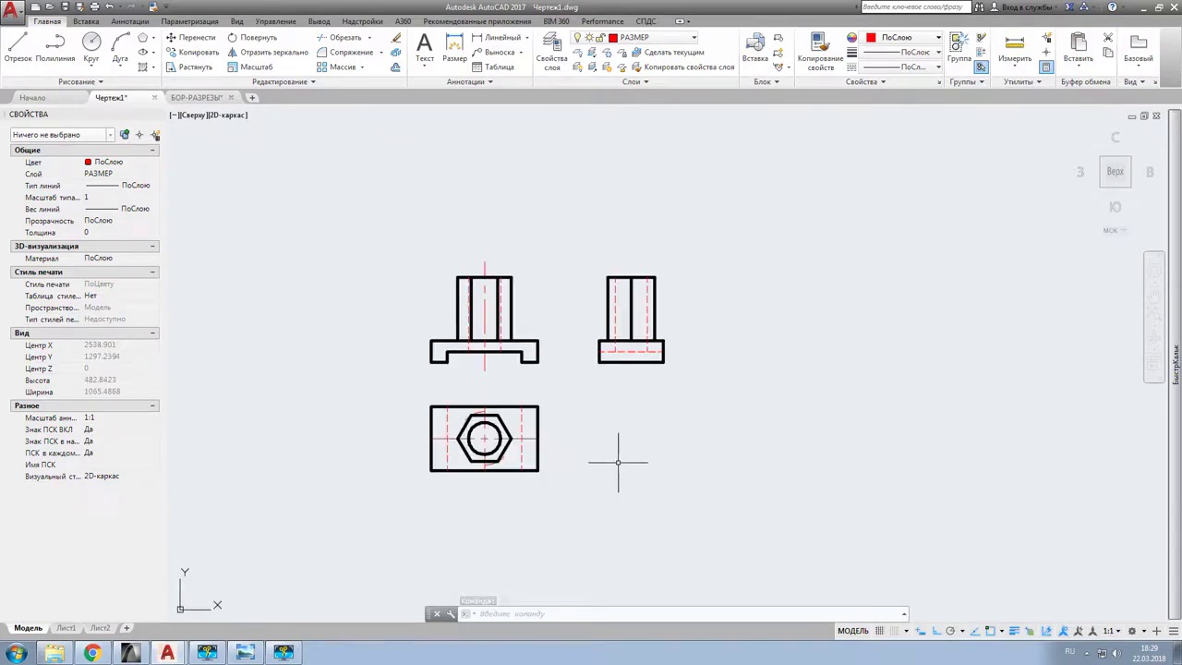
scroll(618, 462, "up", 2)
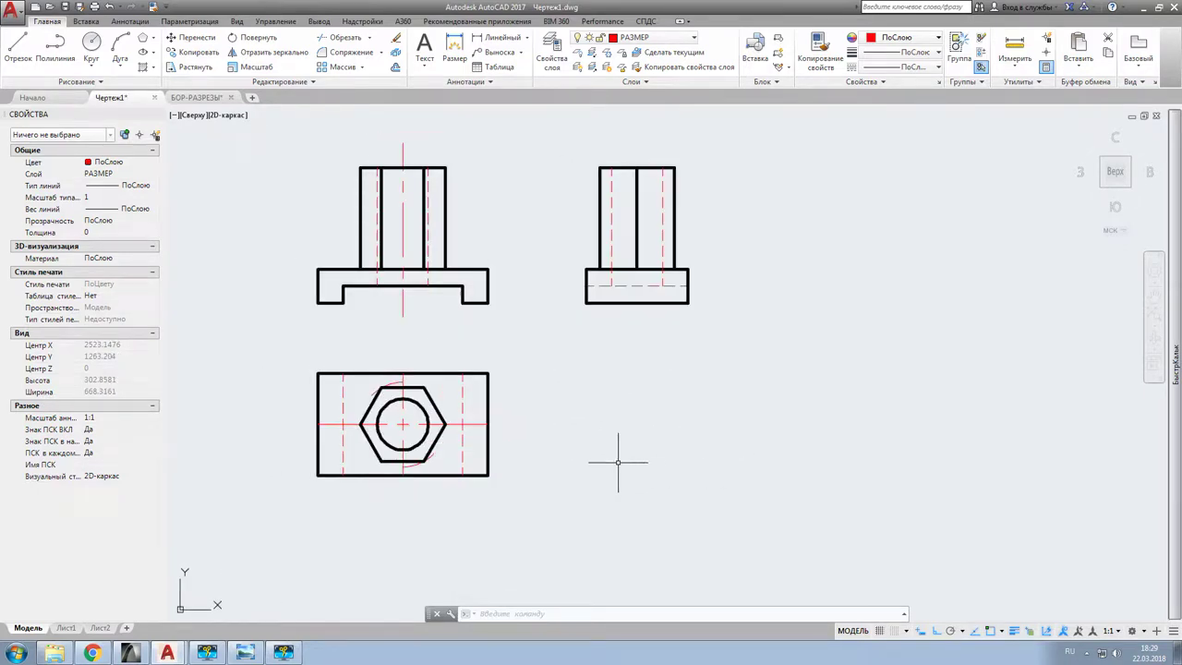
left_click(190, 98)
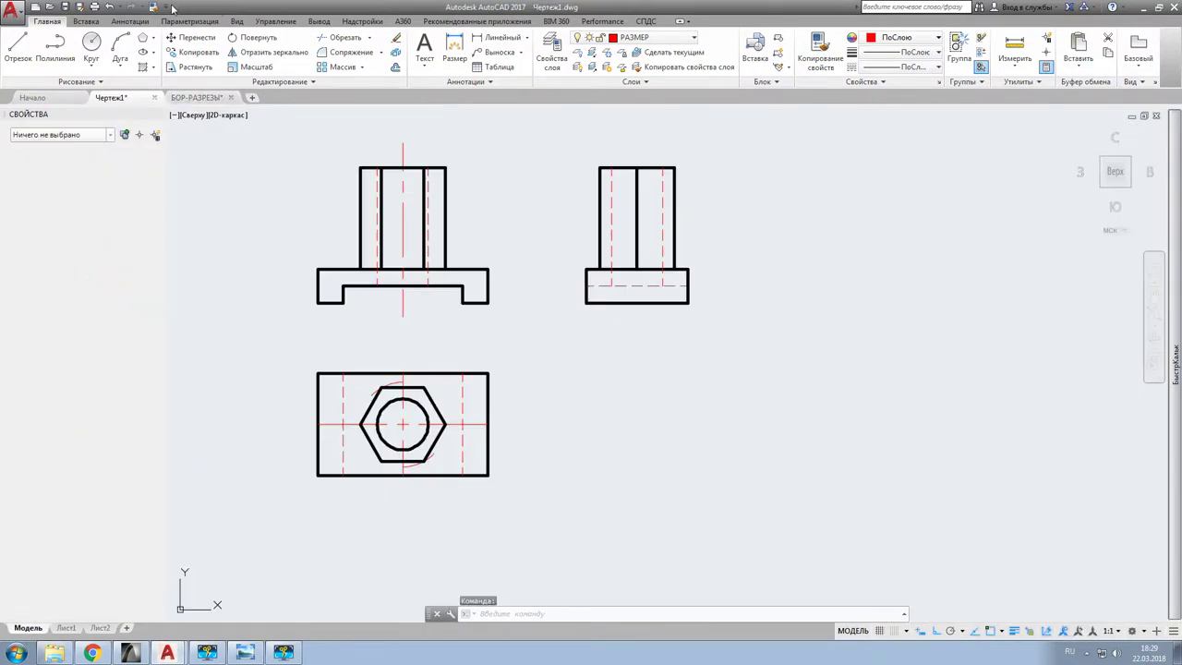
left_click(129, 21)
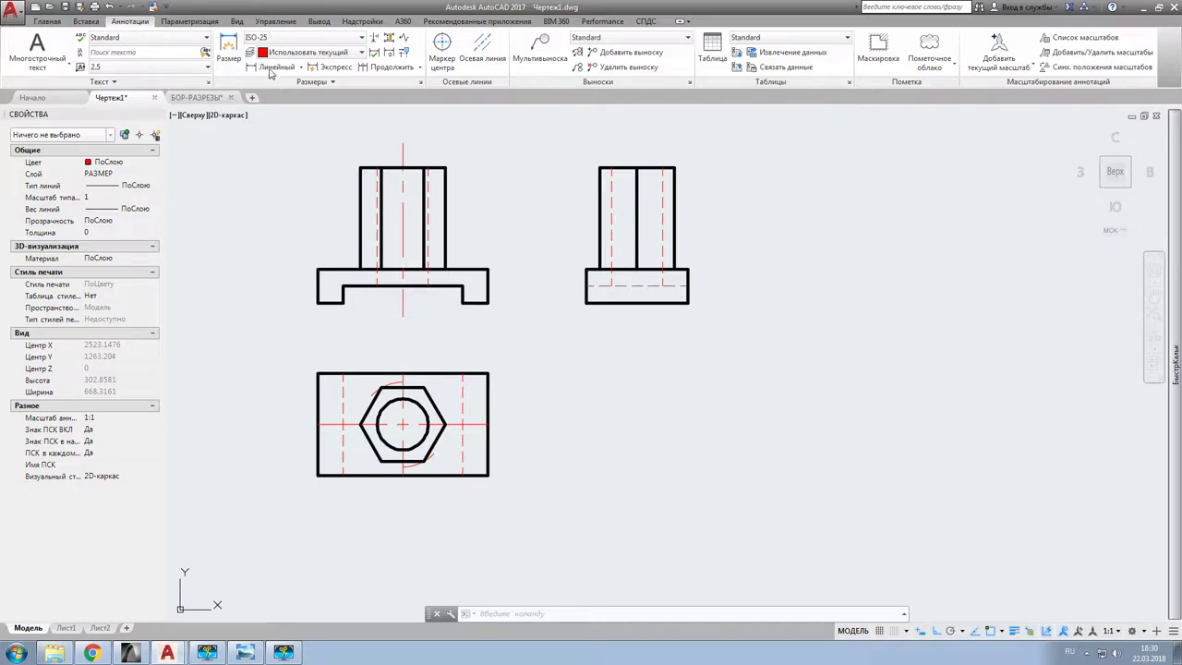
left_click(210, 84)
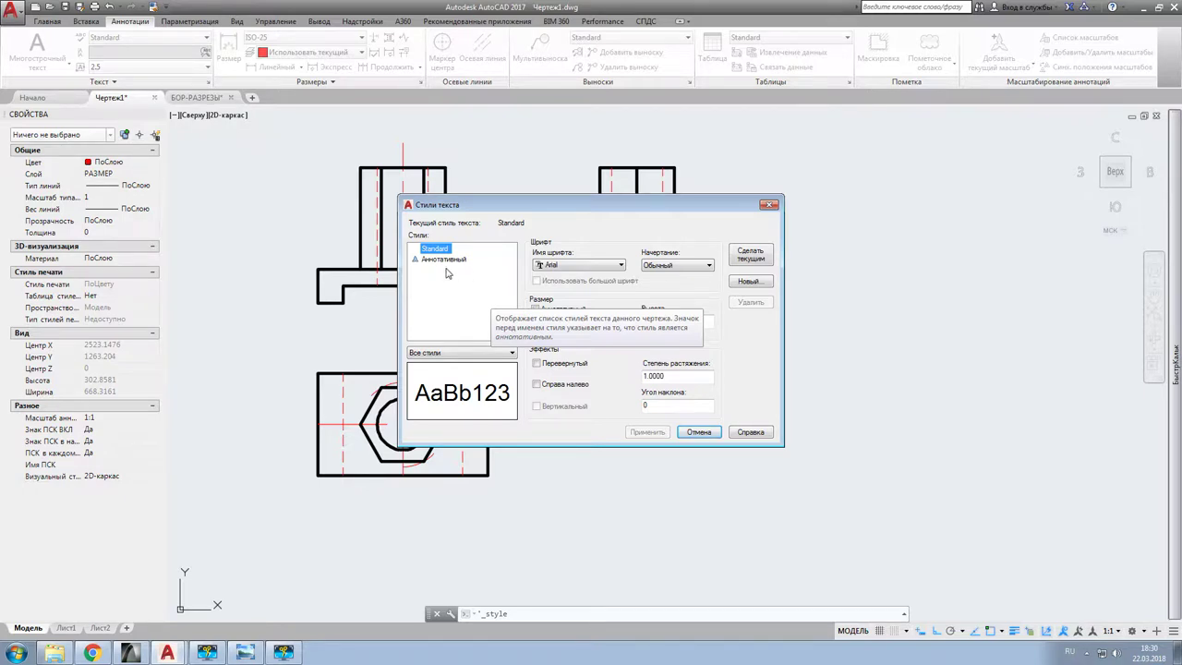
left_click(621, 266)
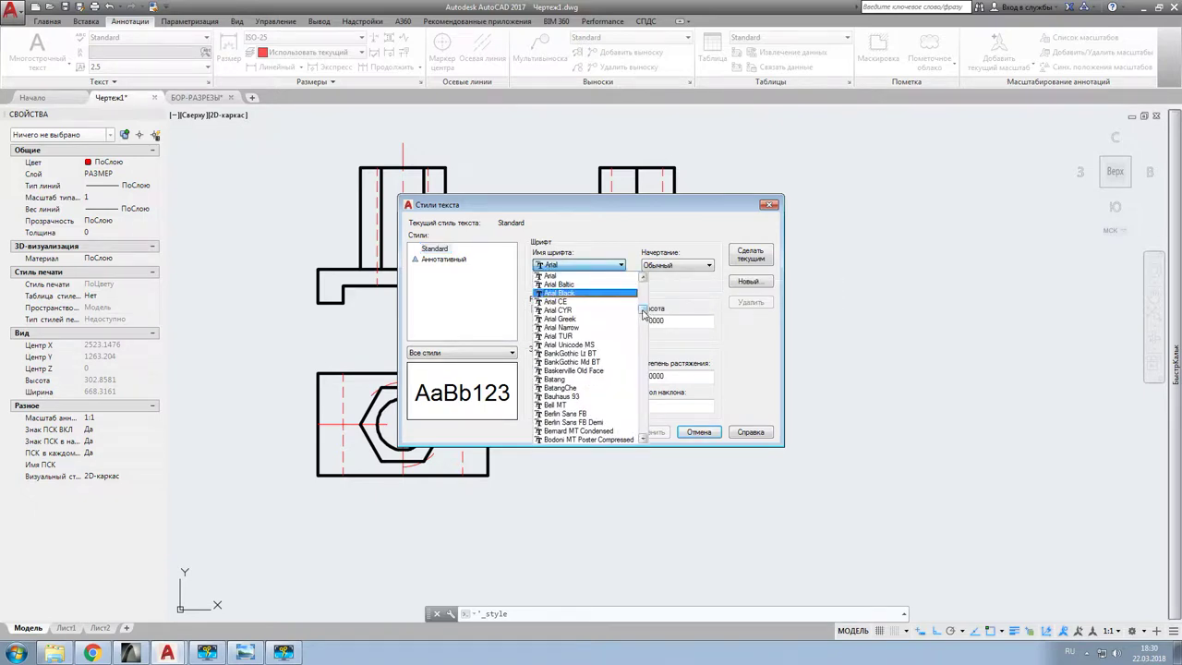
left_click_drag(644, 314, 647, 363)
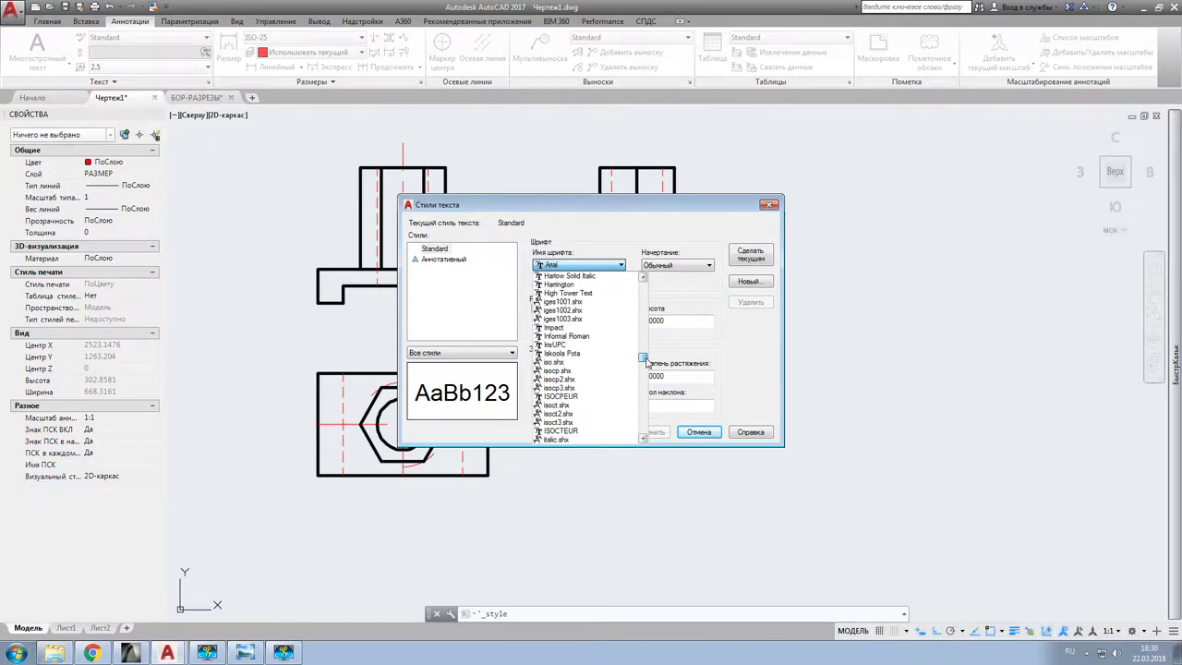
left_click(577, 397)
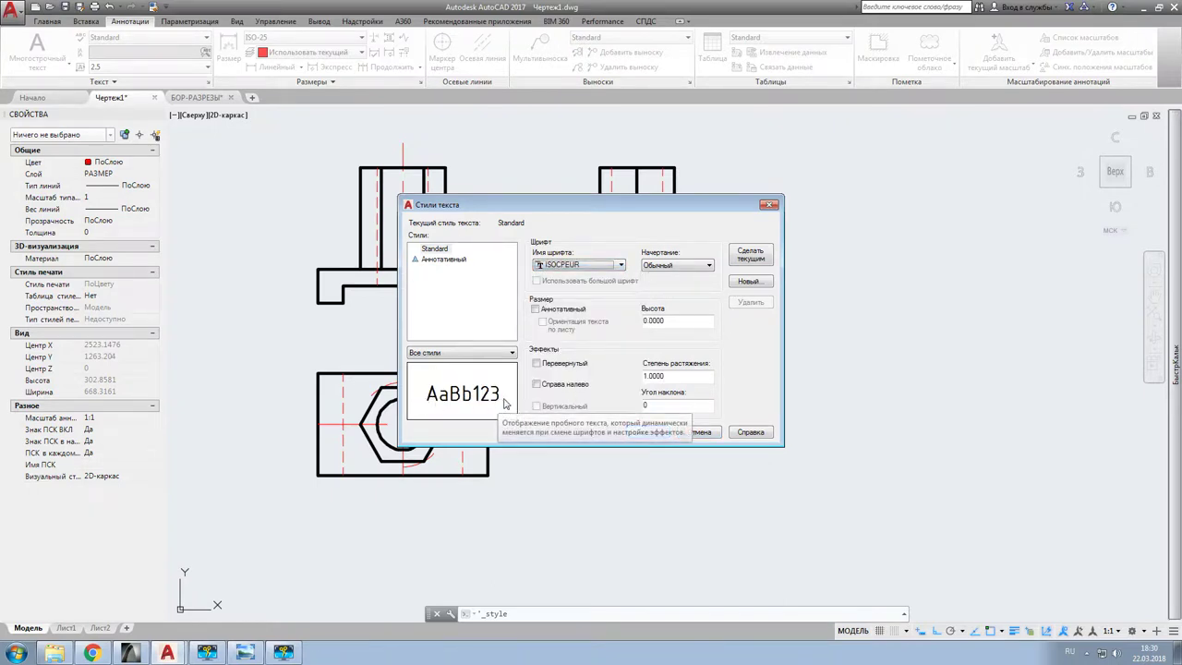
left_click(710, 266)
left_click(675, 282)
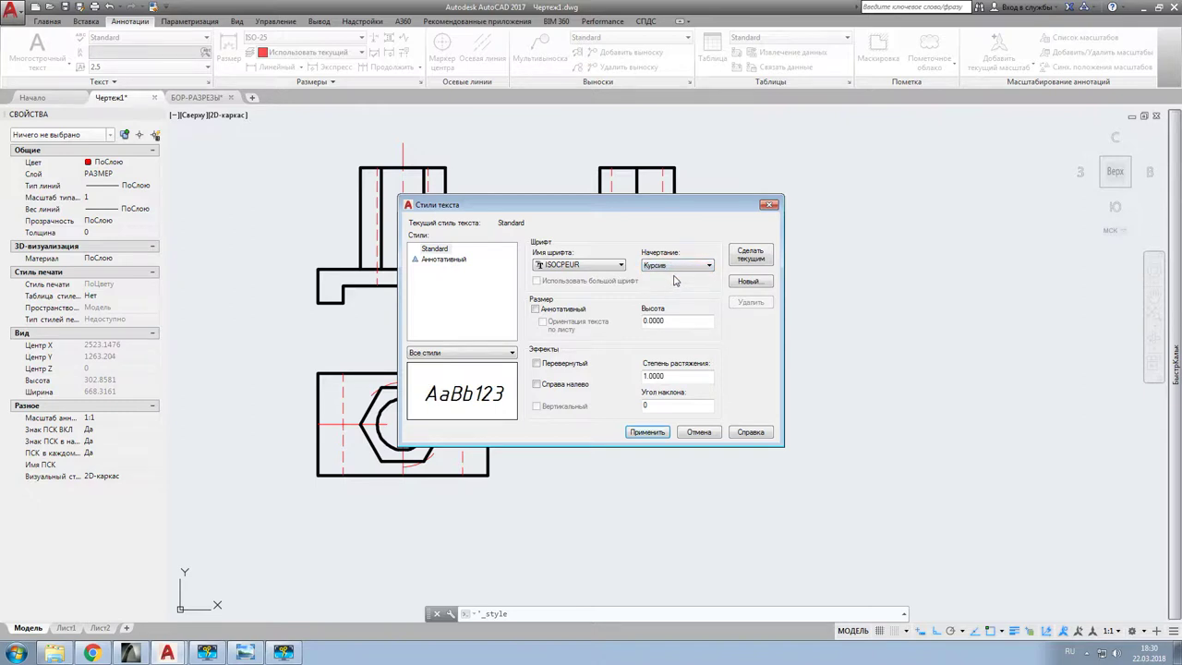
left_click(536, 309)
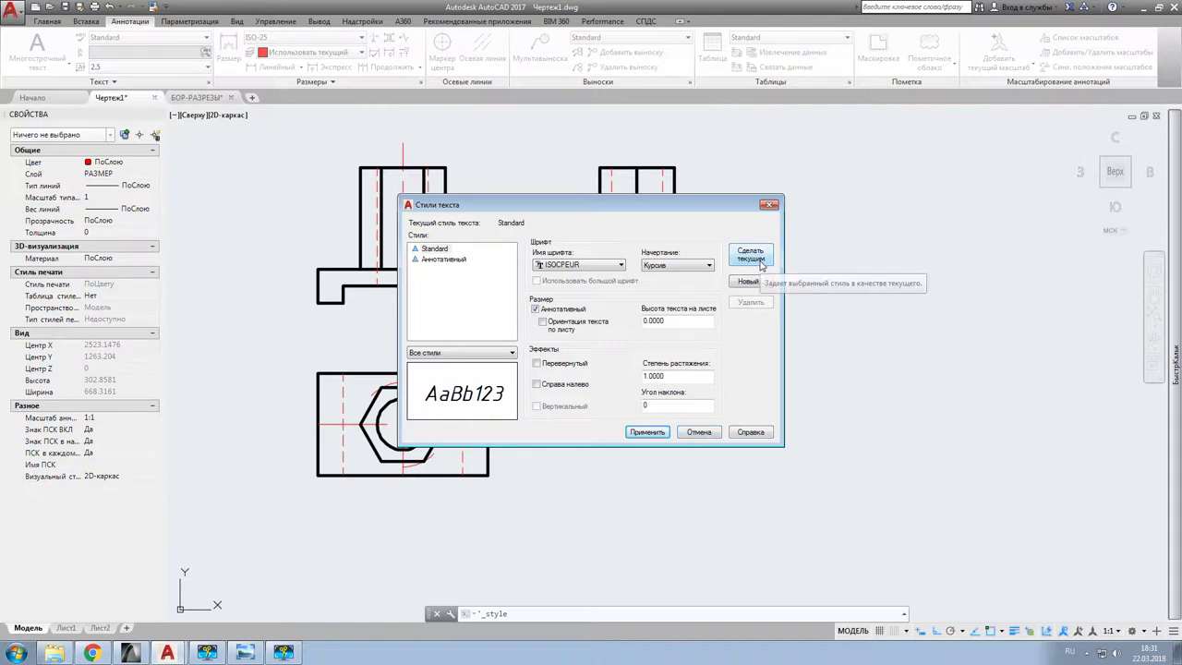
left_click(699, 434)
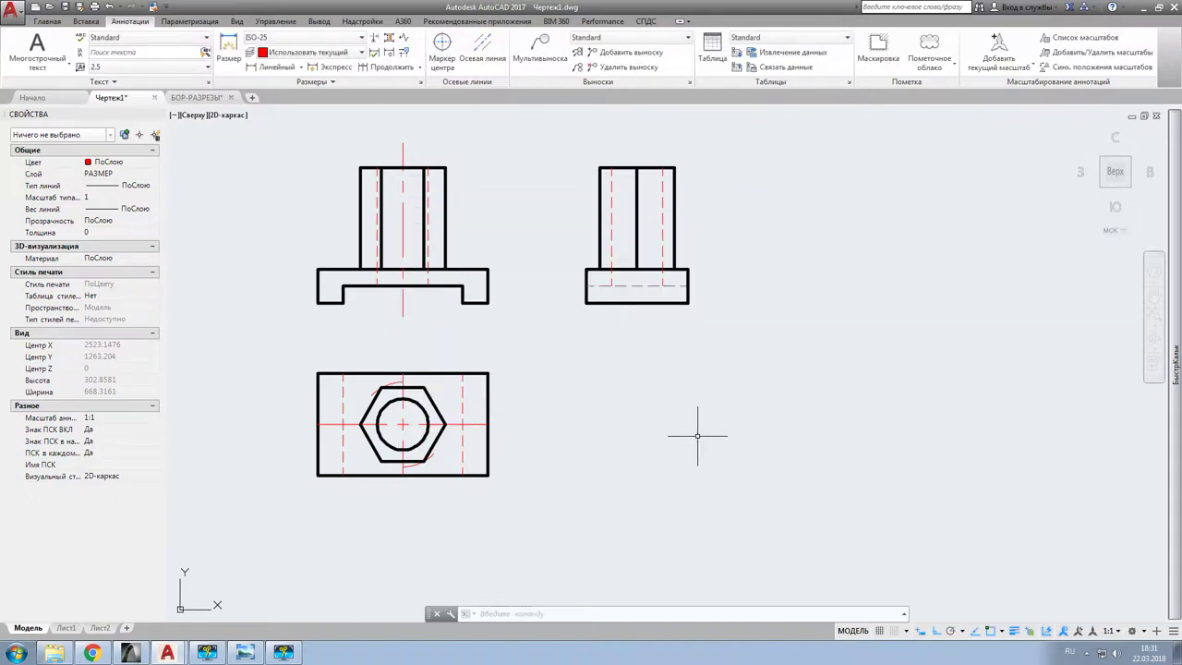
Step: Create a new text style named стиль1 and give it the ISOCPEUR font in italic (Курсив)
left_click(209, 81)
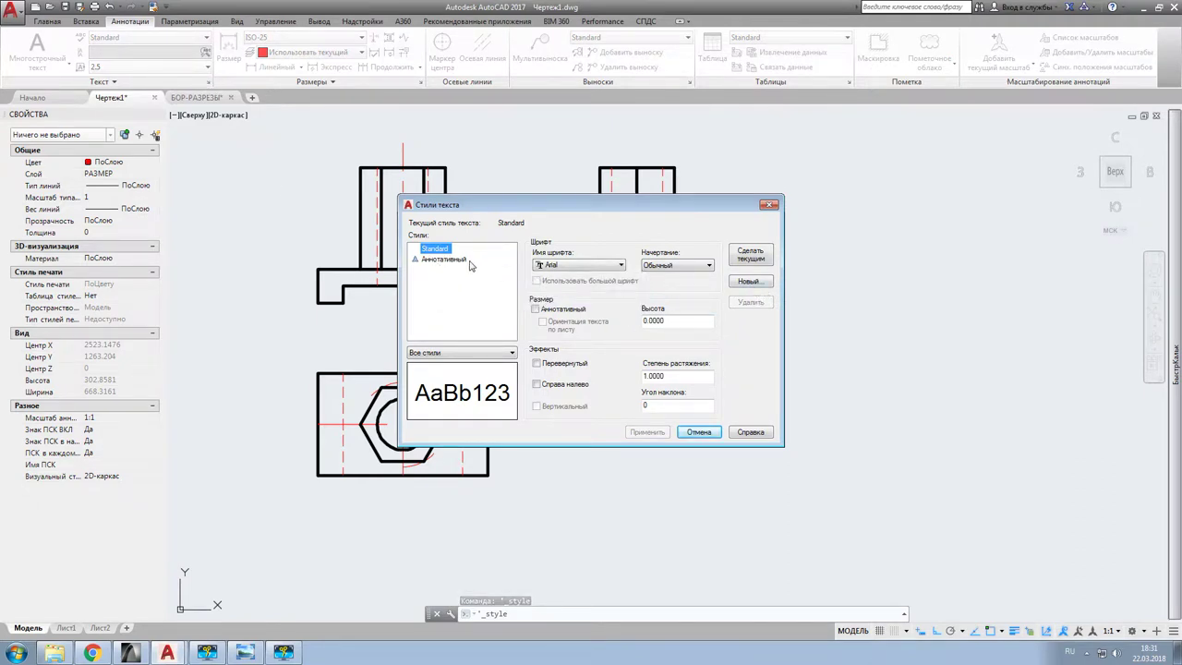
left_click(749, 281)
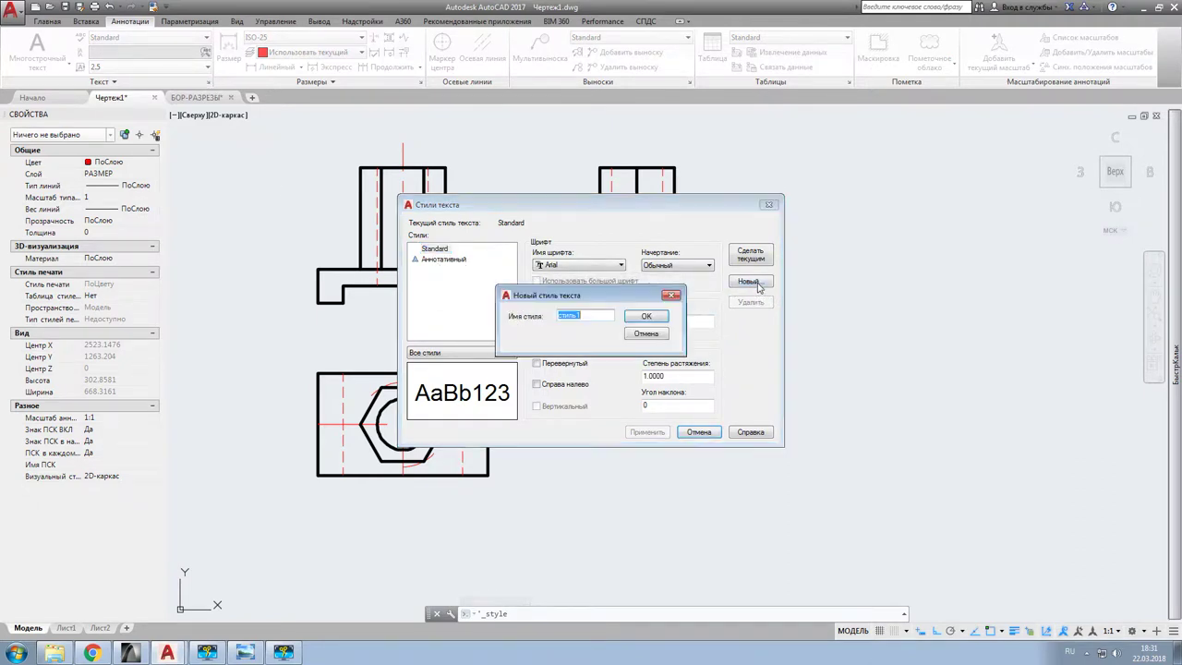
left_click(650, 319)
left_click(621, 265)
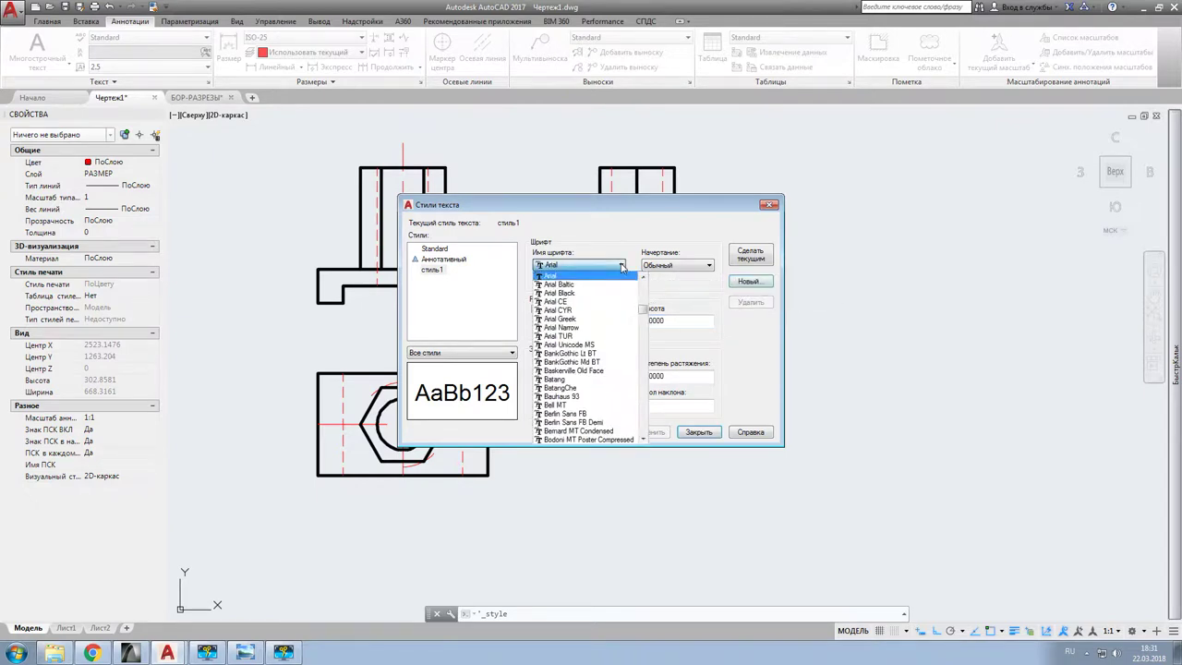
left_click_drag(645, 312, 653, 359)
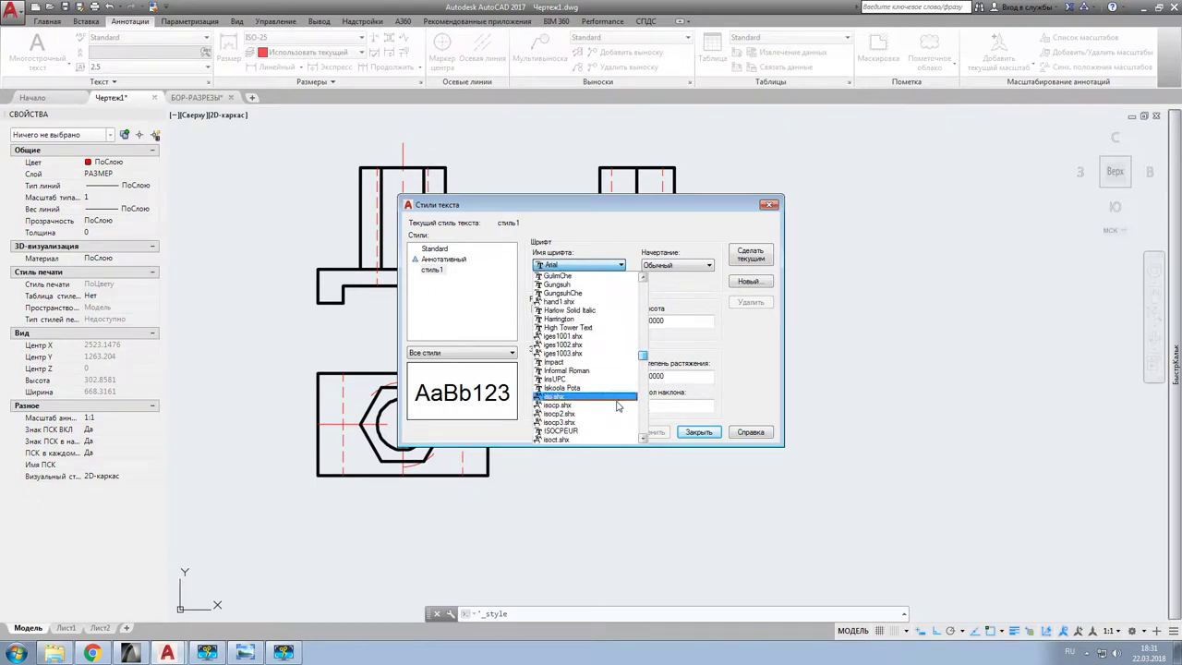
left_click(596, 431)
left_click(710, 266)
left_click(679, 280)
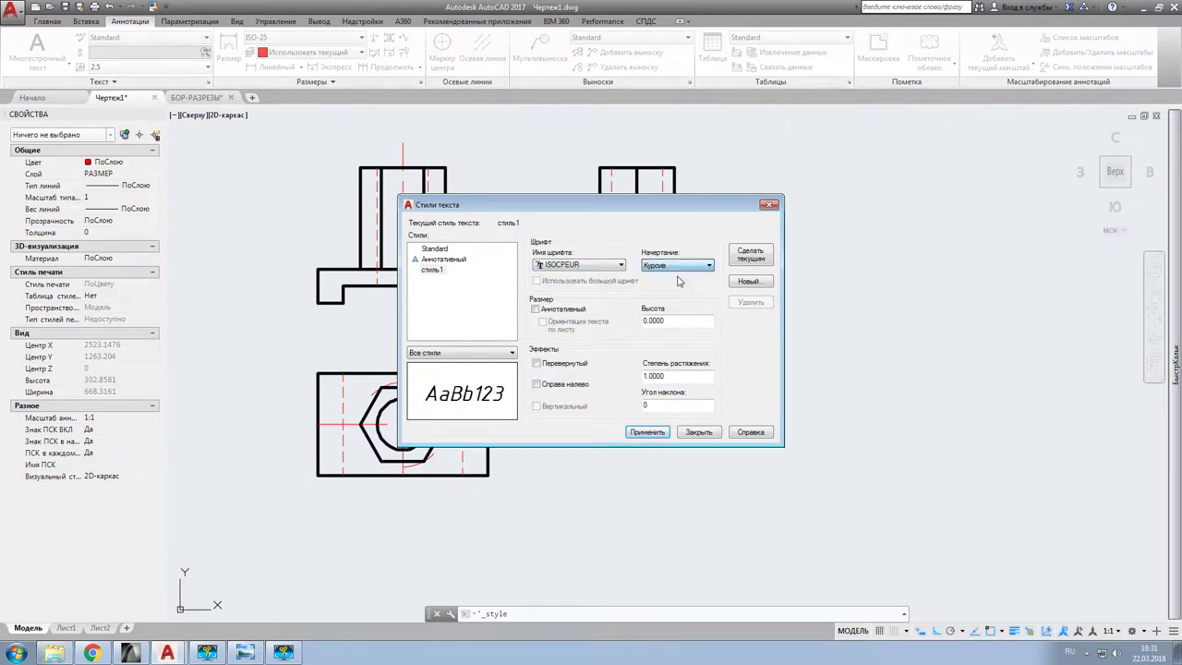
Step: Make text style стиль1 annotative with a width factor of 0.9, and save it as the current style
left_click(536, 309)
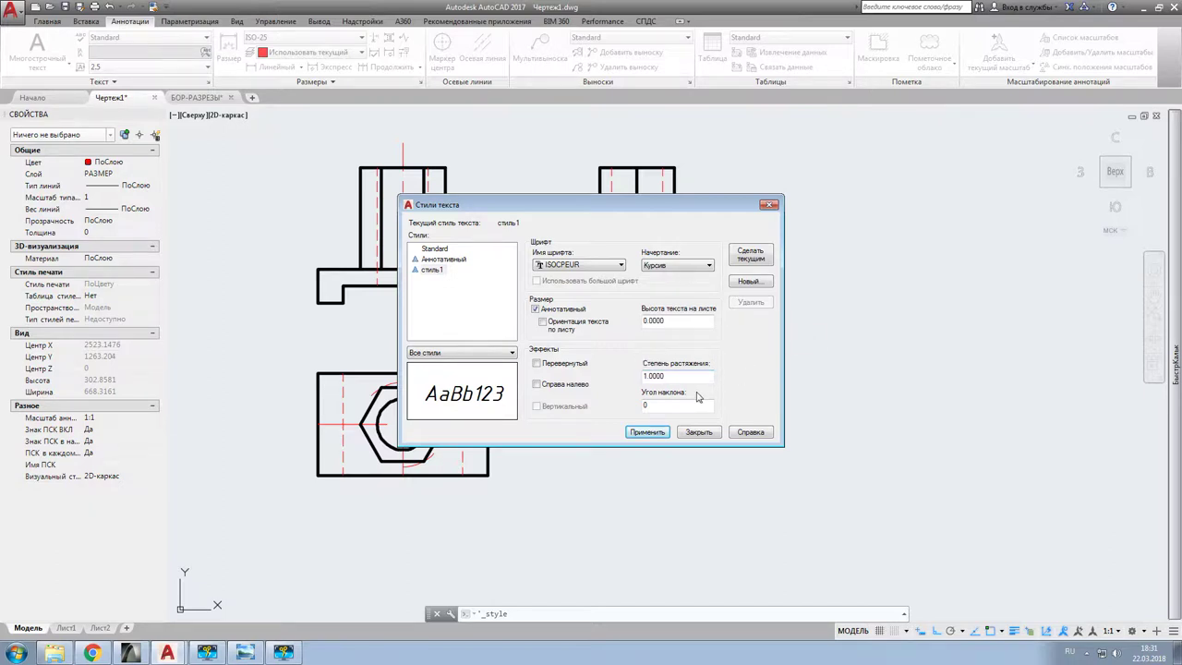
left_click_drag(695, 376, 593, 376)
type("0.9")
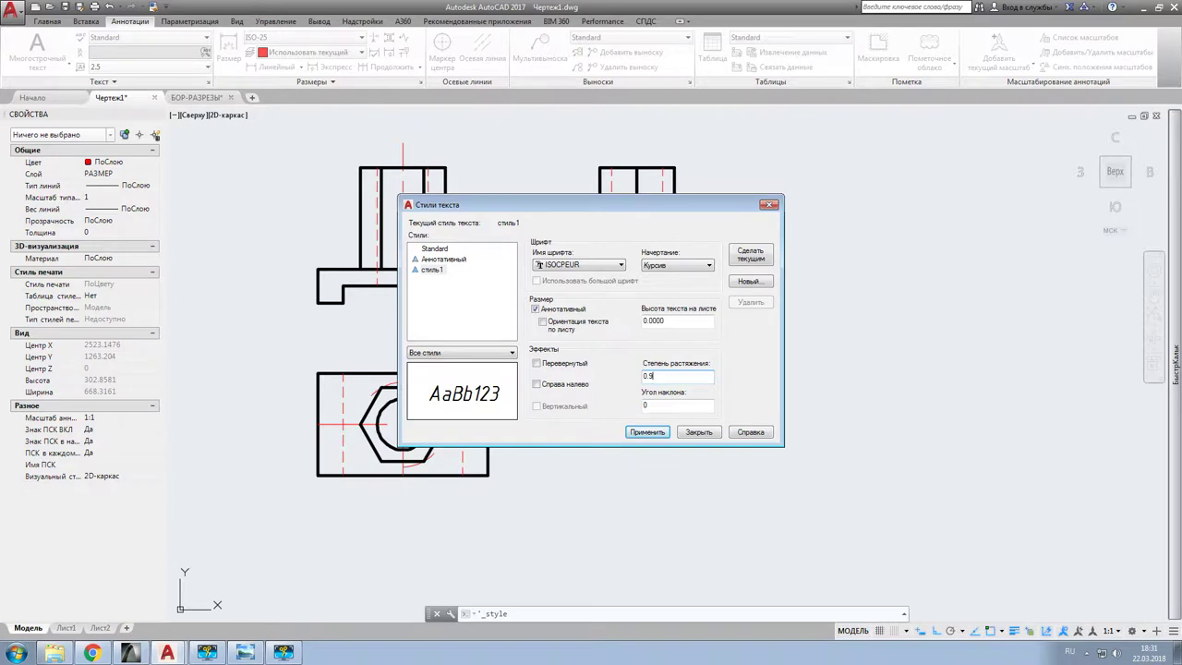
left_click(753, 259)
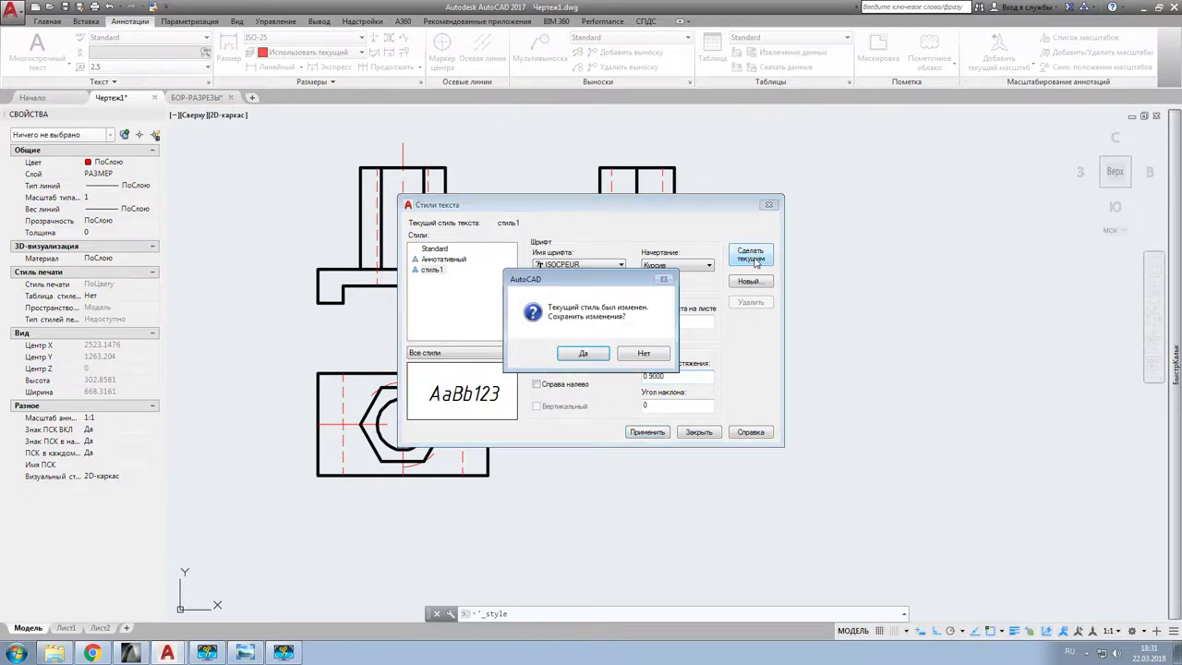
left_click(586, 354)
left_click(701, 432)
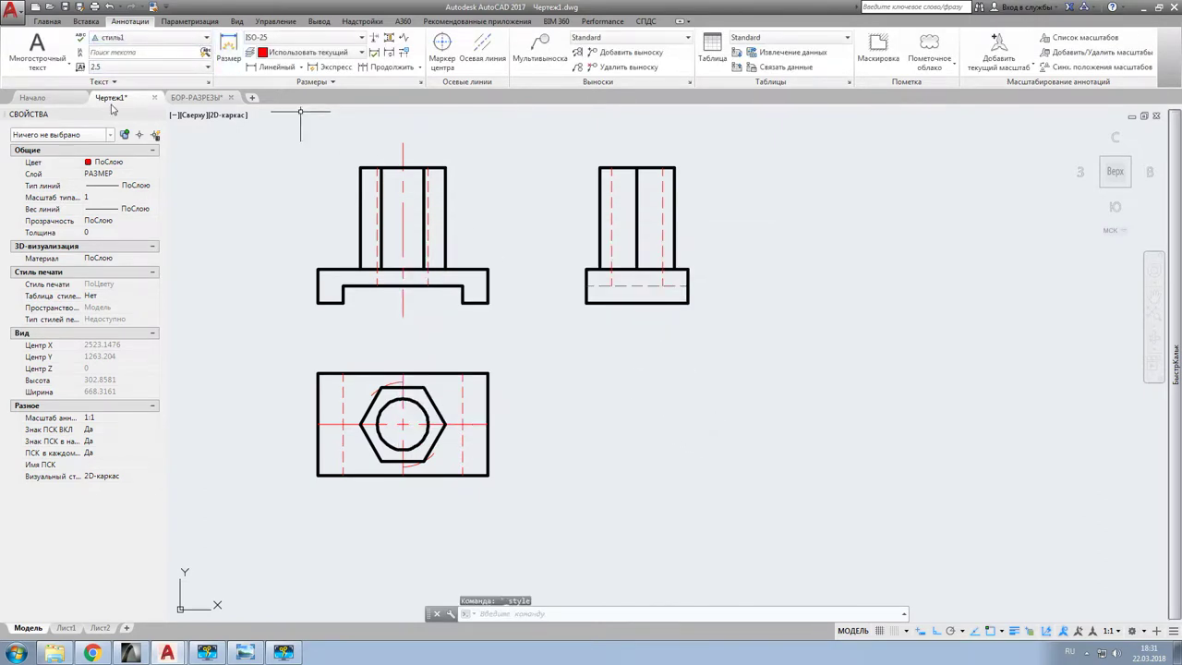
Step: Create a new dimension style named СТИЛЬ1 based on ISO-25 for all dimensions
mouse_move(138, 118)
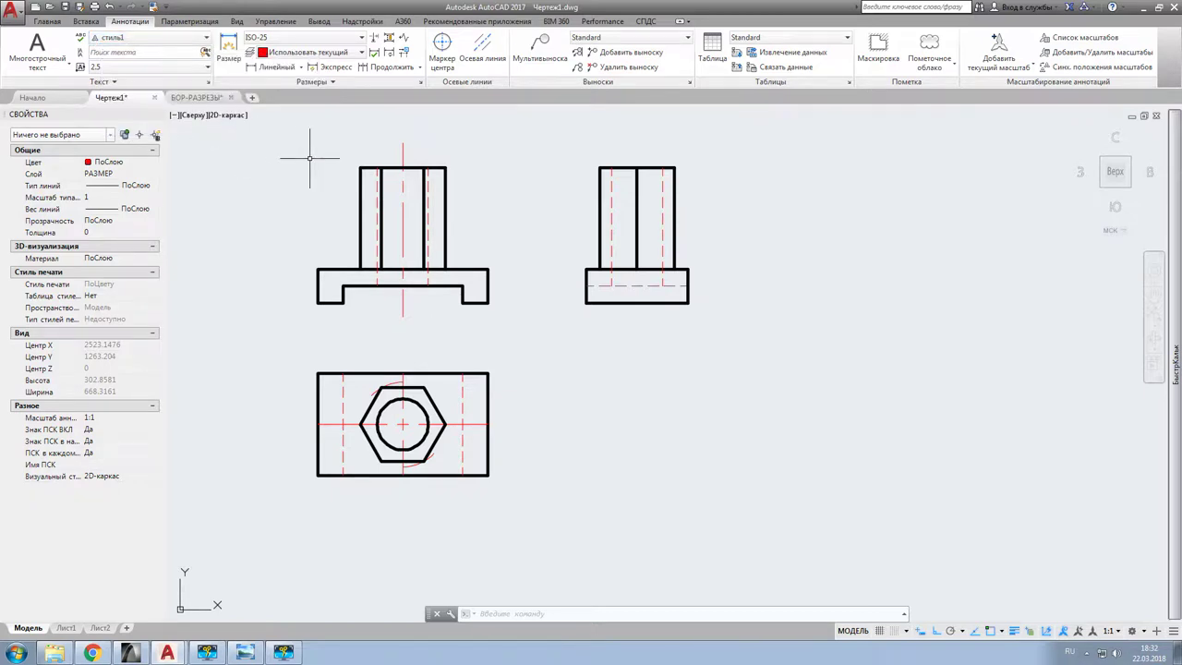
left_click(421, 84)
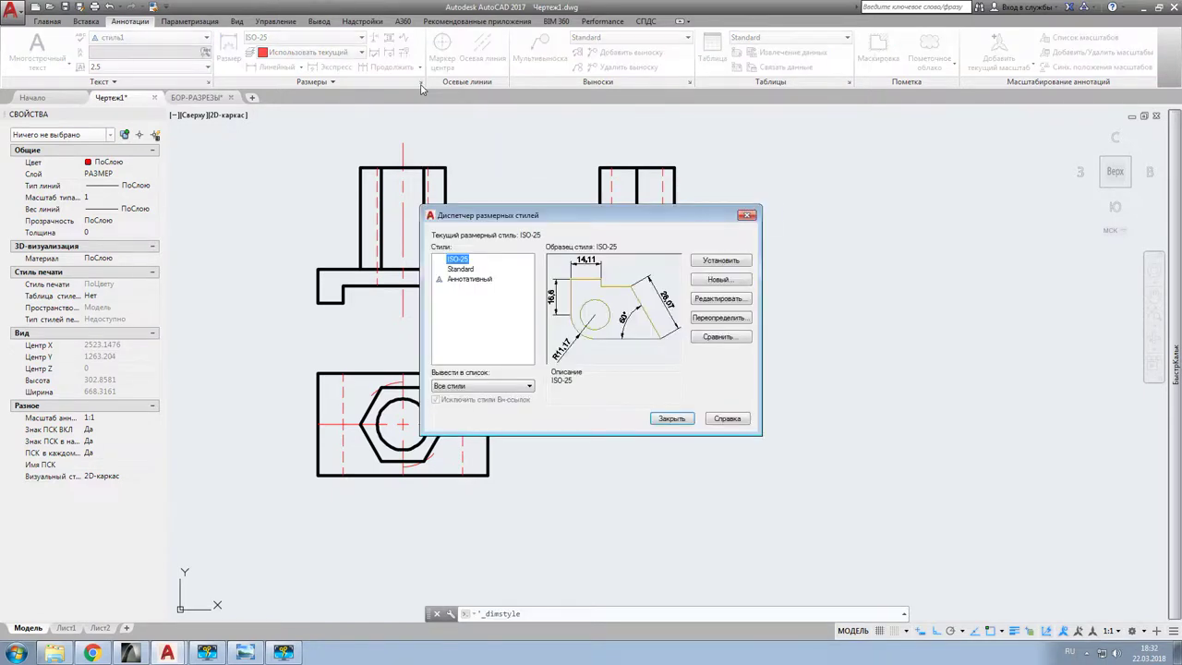
mouse_move(495, 331)
left_click(719, 280)
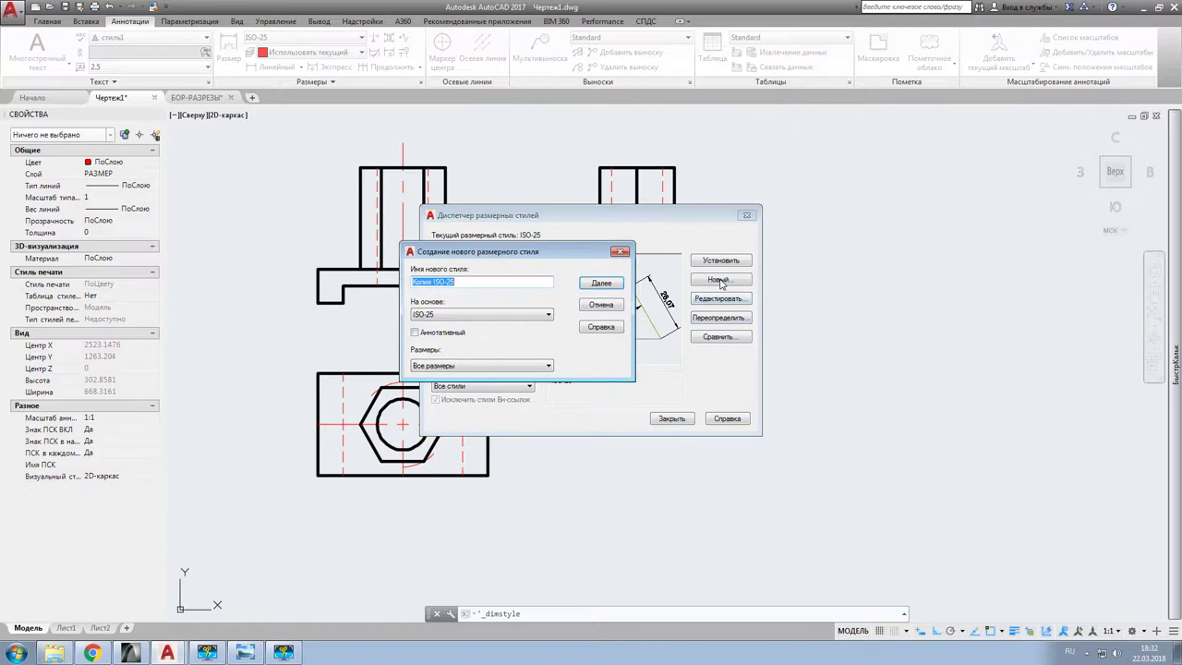
type("СТИЛЬ1")
left_click(609, 283)
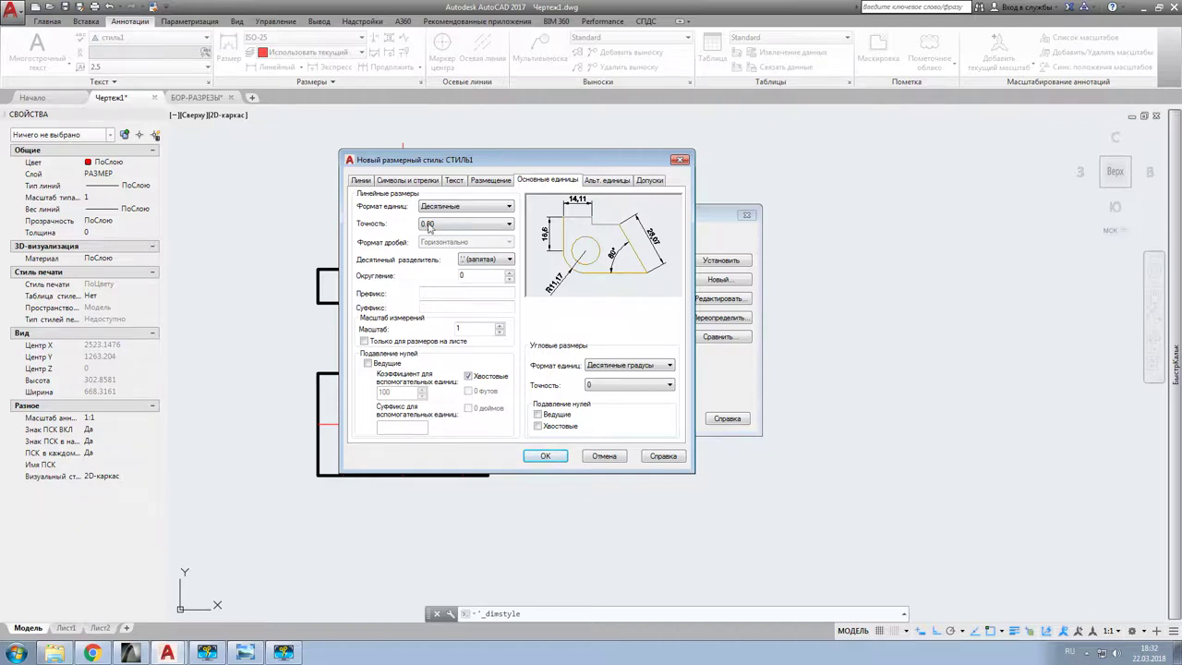
Step: Review the line and arrow settings of dimension style СТИЛЬ1 and set its text style to стиль1
left_click(359, 182)
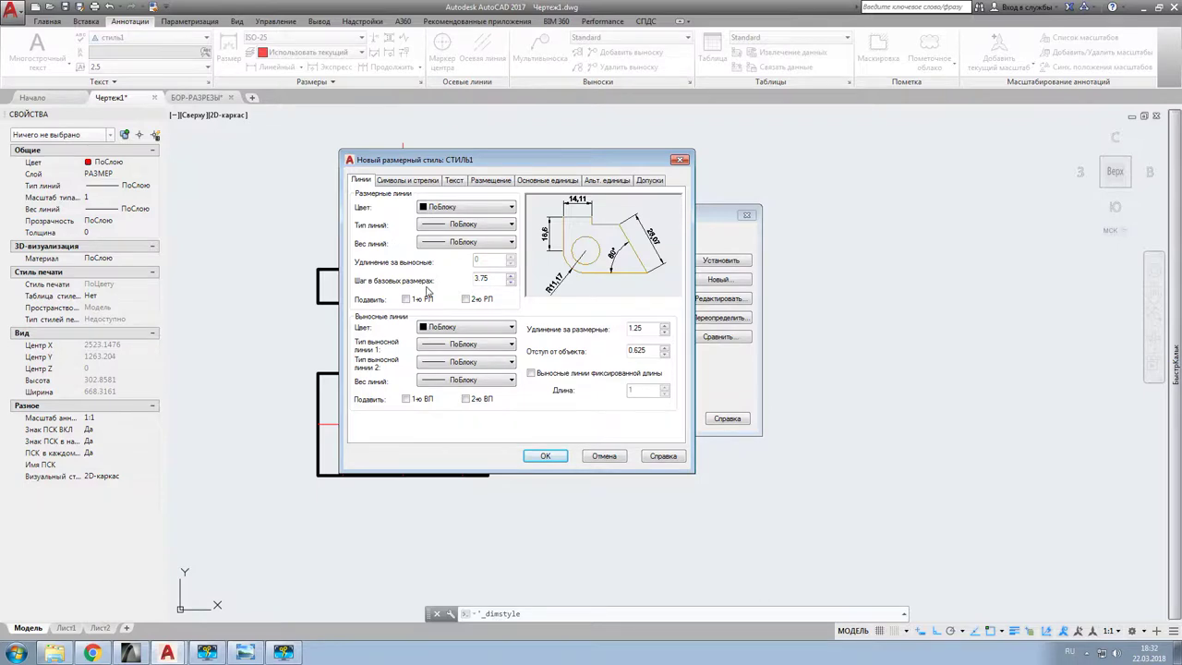
left_click(400, 185)
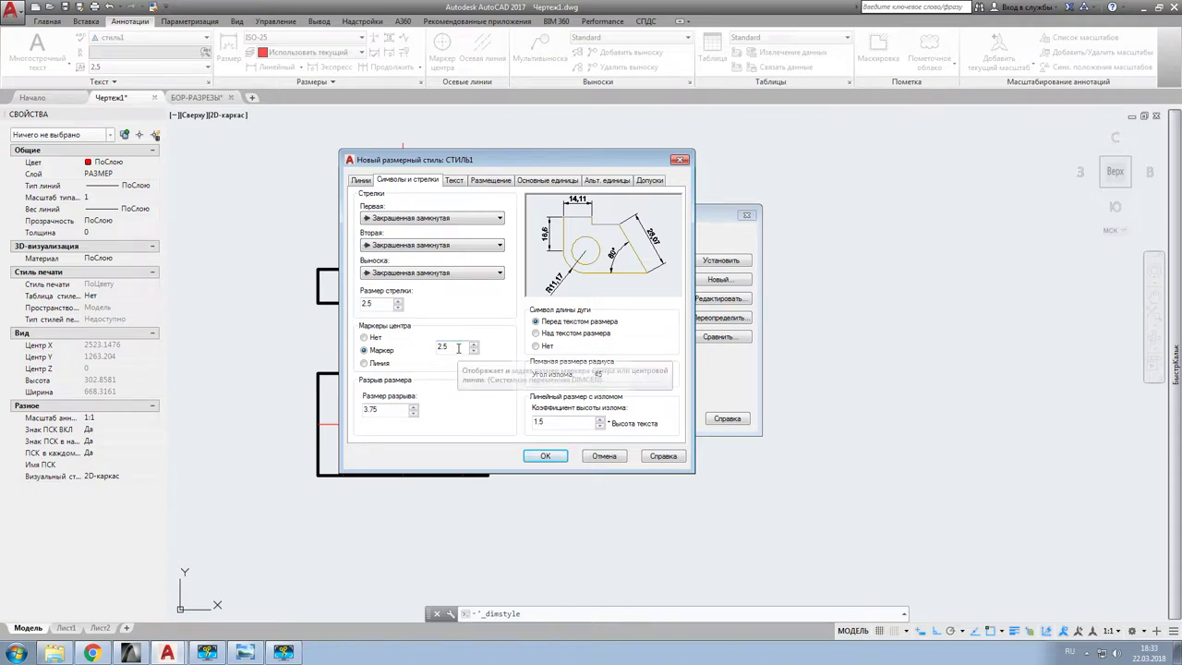
left_click(453, 181)
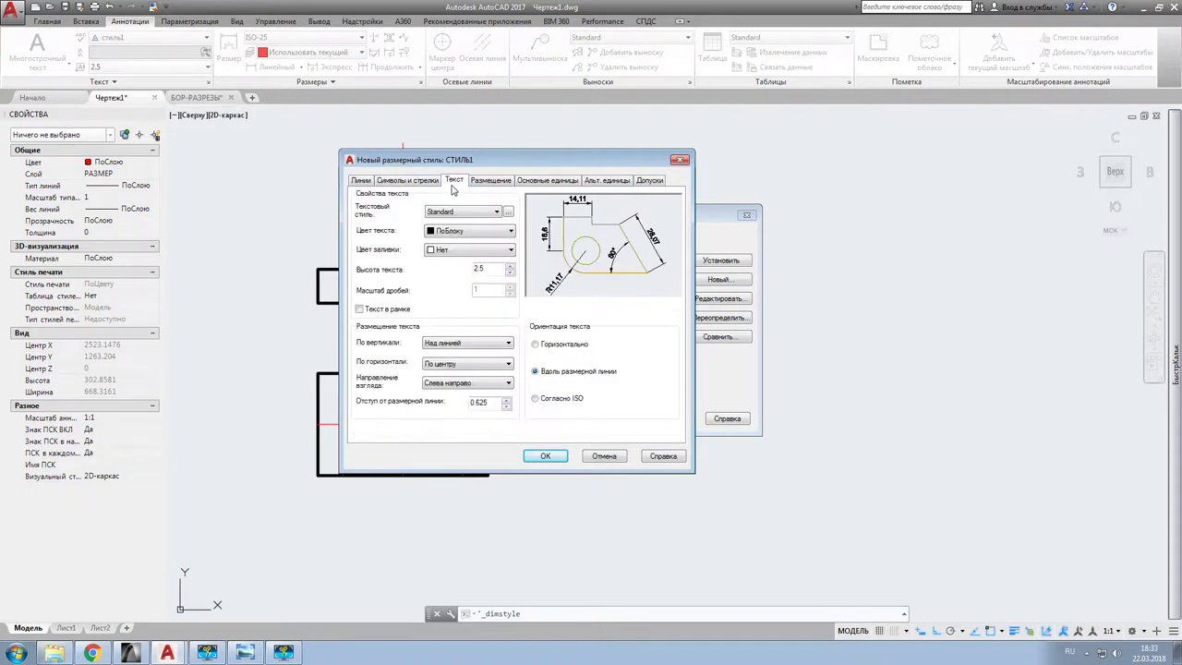
left_click(496, 212)
left_click(451, 238)
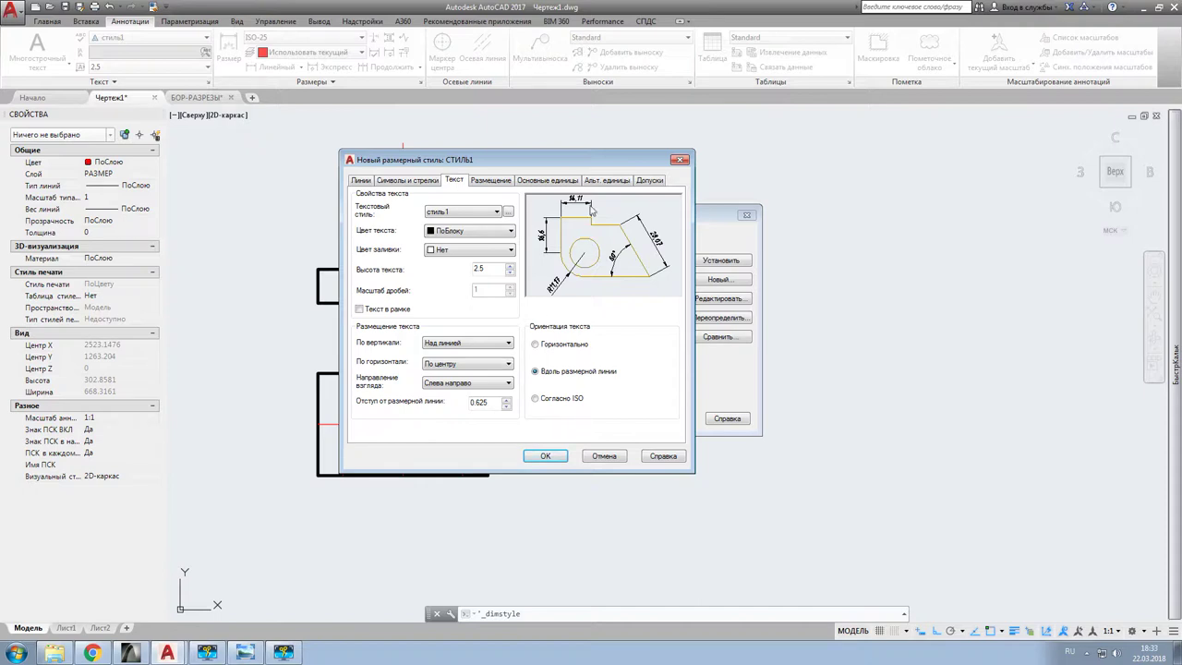
Step: Make dimension style СТИЛЬ1 annotative and have moved dimension text drawn with a leader (Строить выноску)
left_click(500, 181)
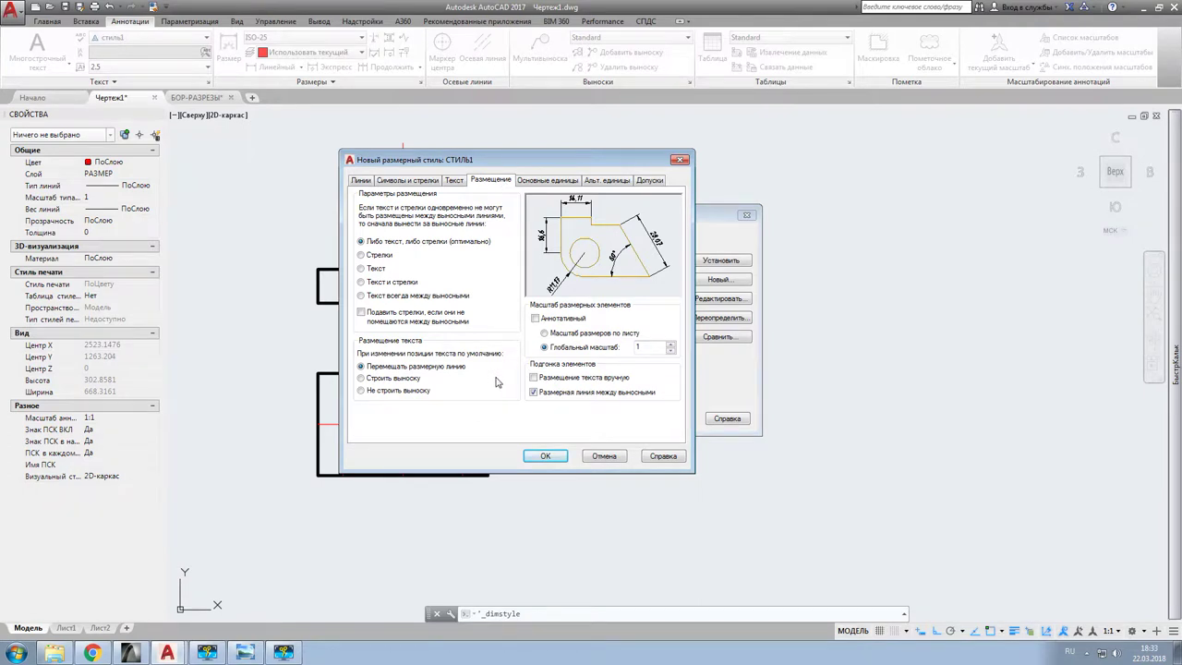
left_click(535, 318)
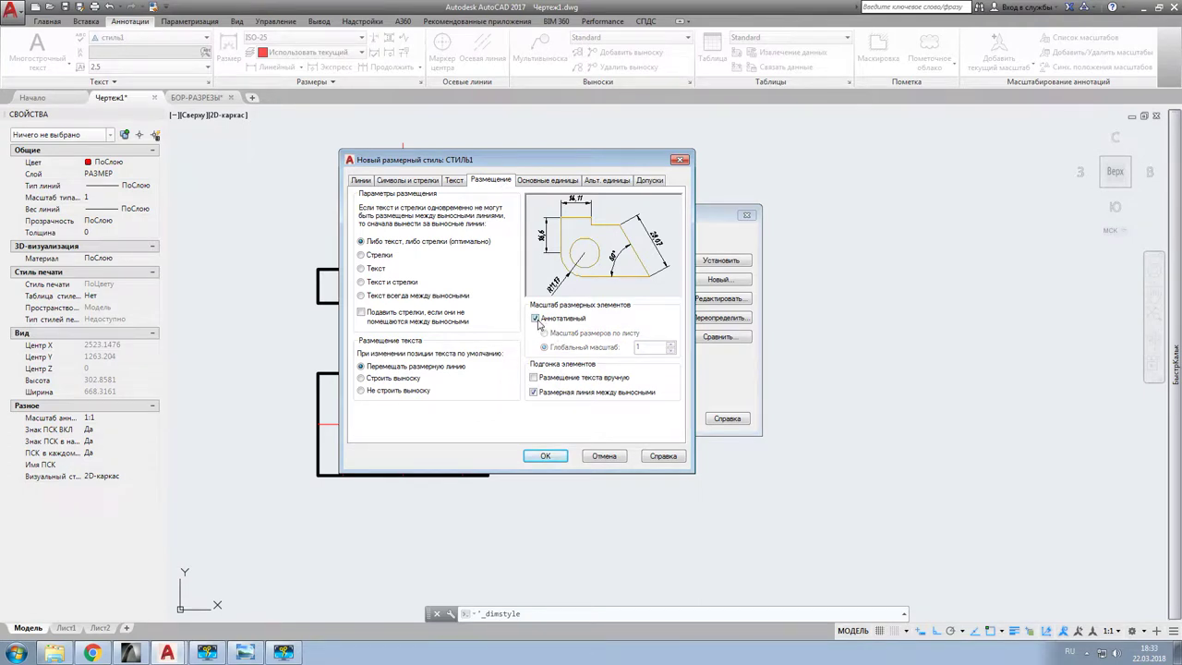
left_click(361, 378)
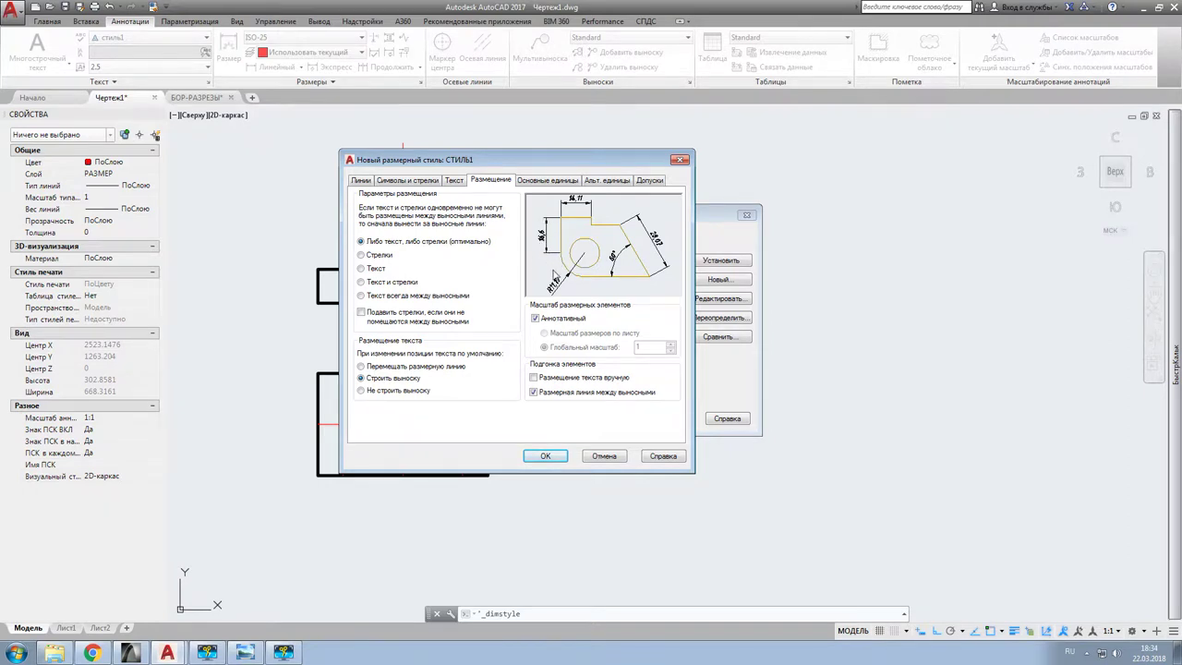
Step: Set the linear precision of dimension style СТИЛЬ1 to 0 and save it as the current dimension style
left_click(551, 182)
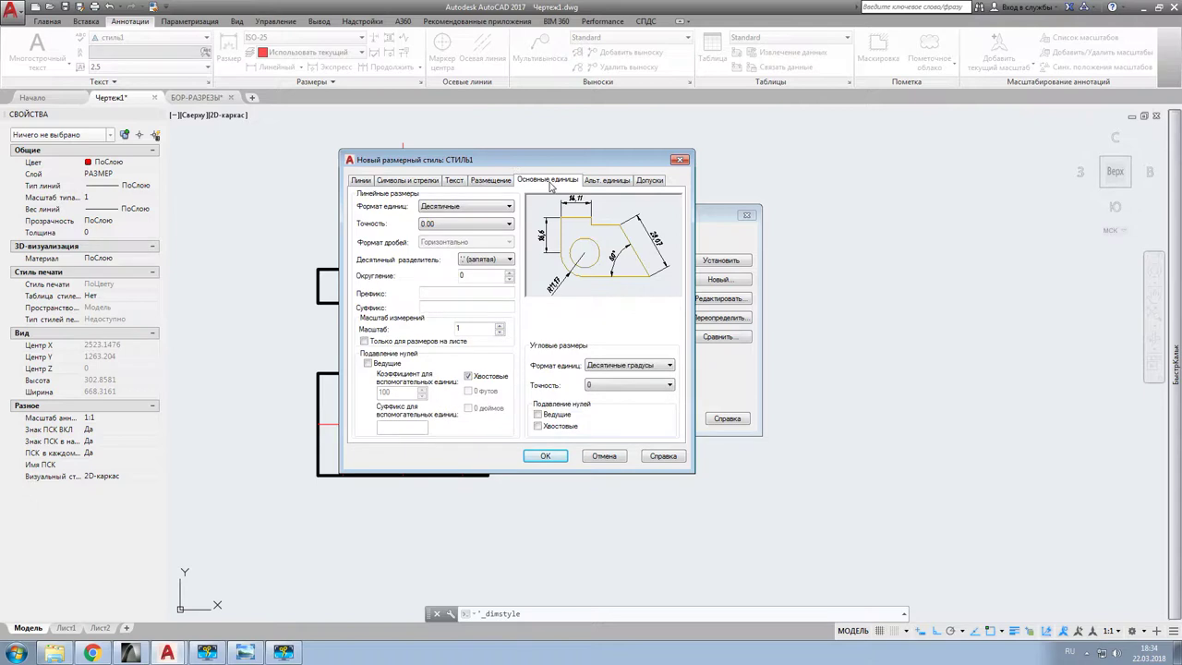
left_click(509, 224)
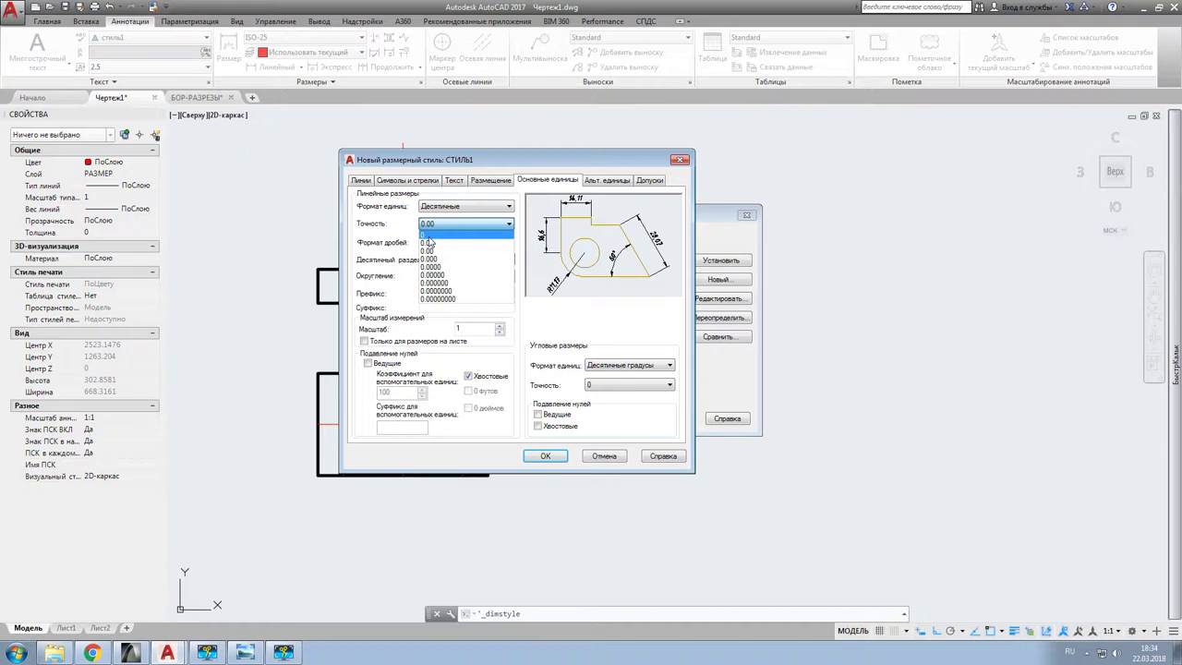
left_click(427, 235)
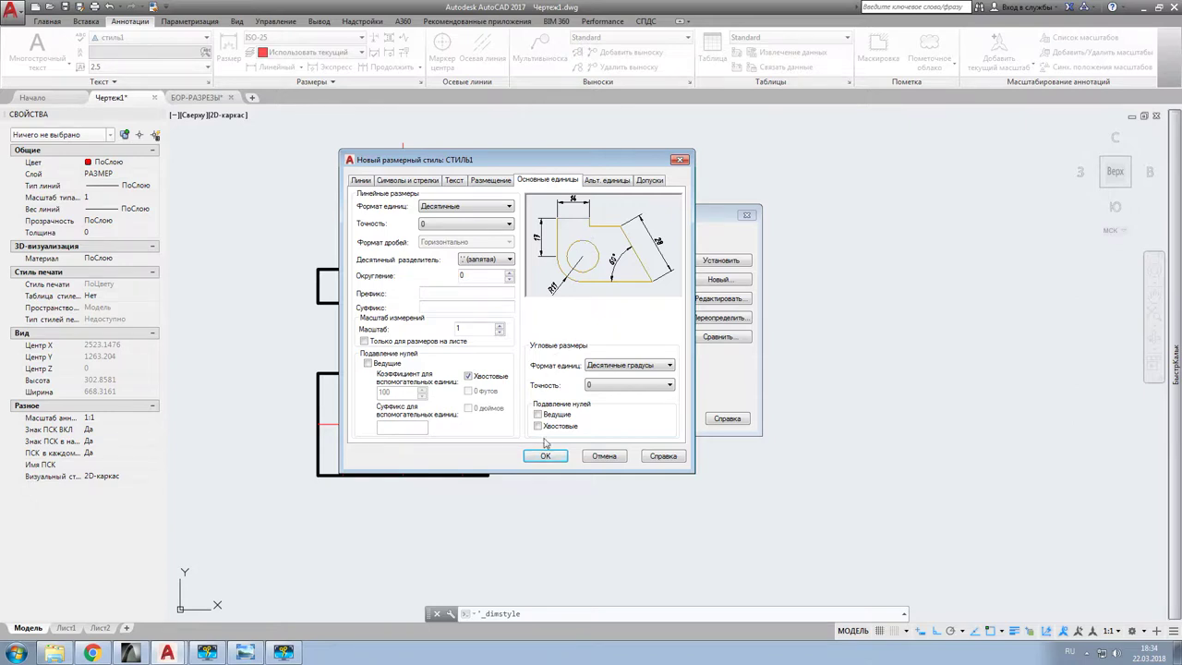
left_click(545, 457)
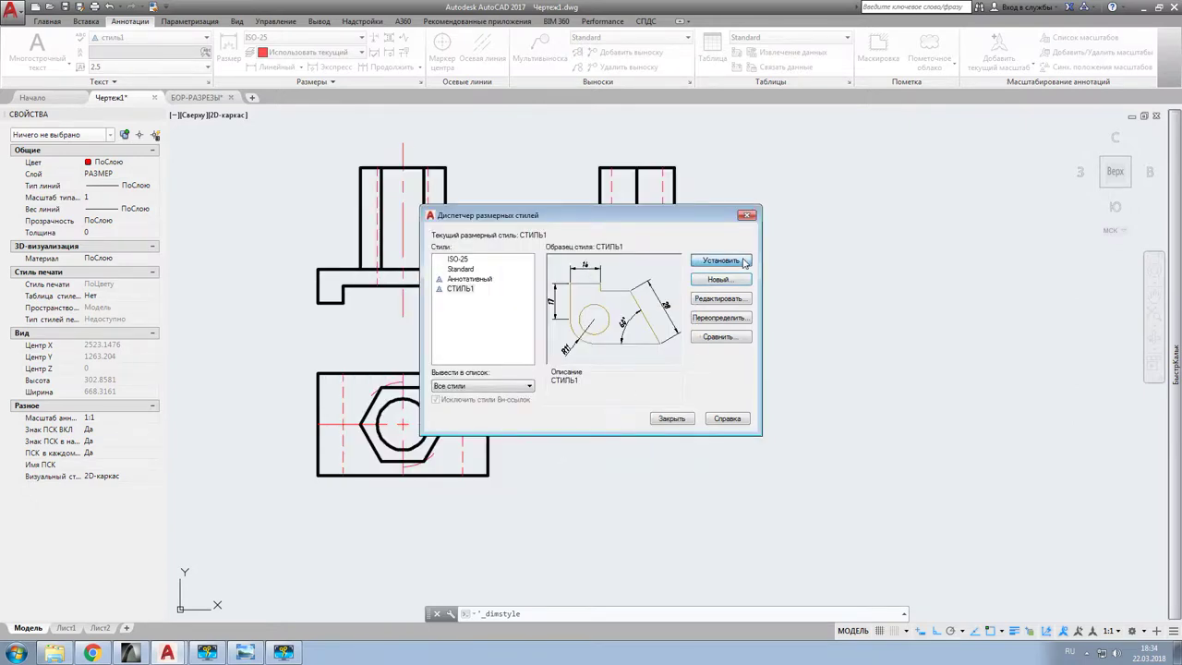
left_click(667, 418)
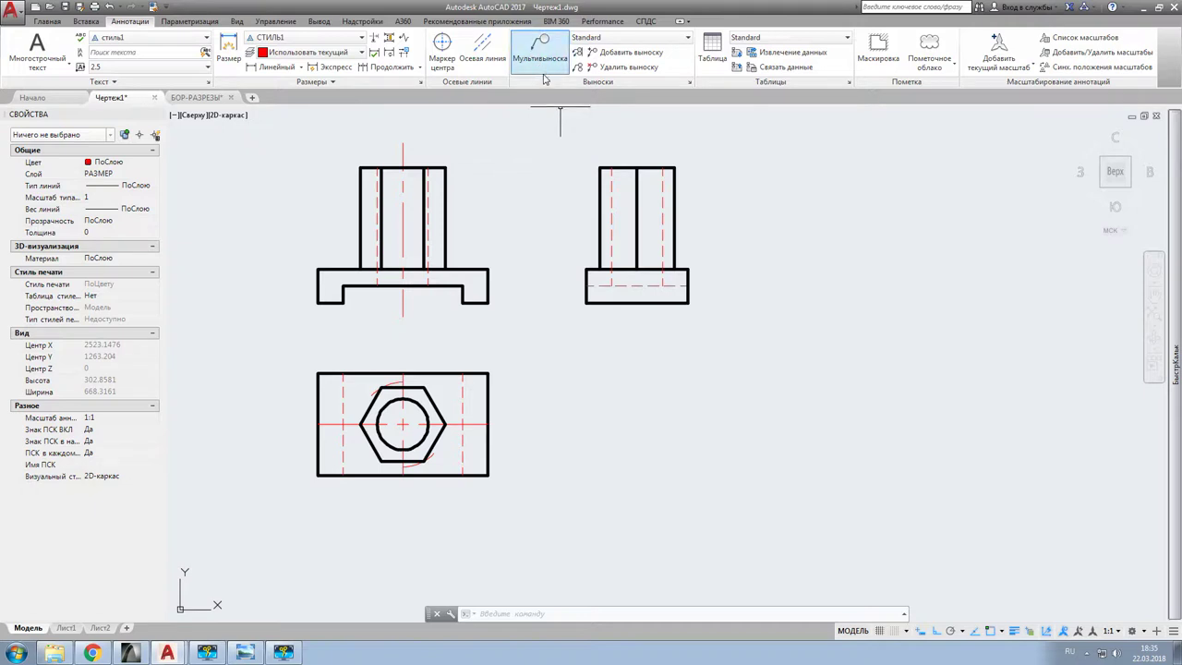
Step: Create a new multileader style named СТИЛЬ1 based on Standard
left_click(689, 84)
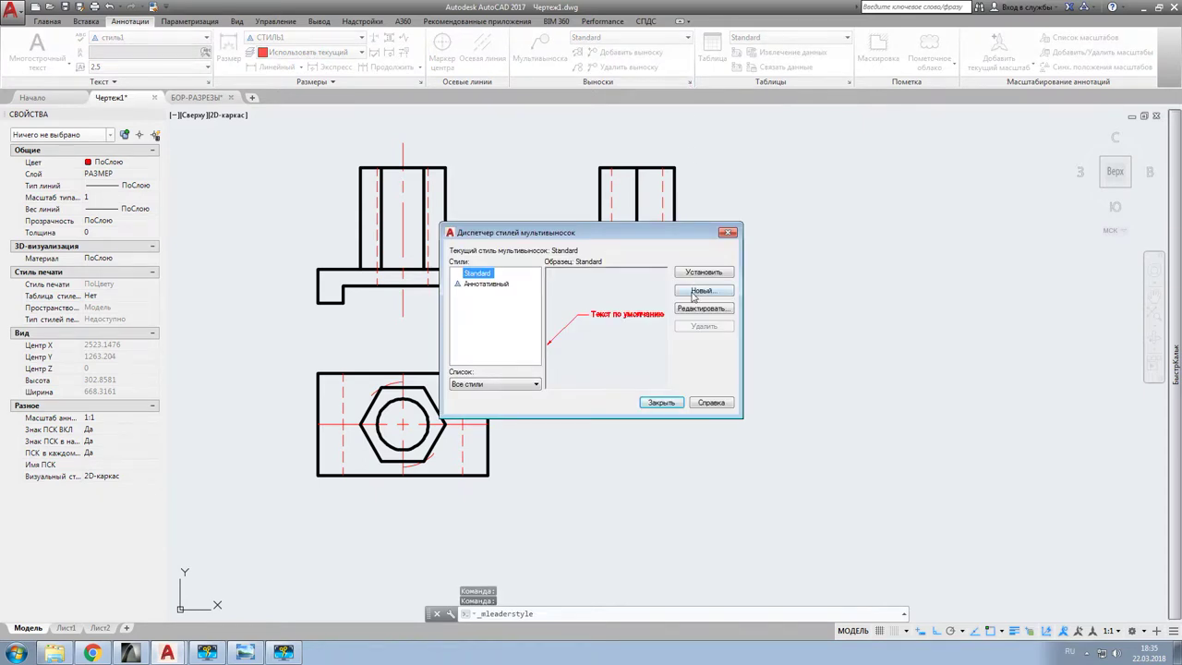
left_click(701, 291)
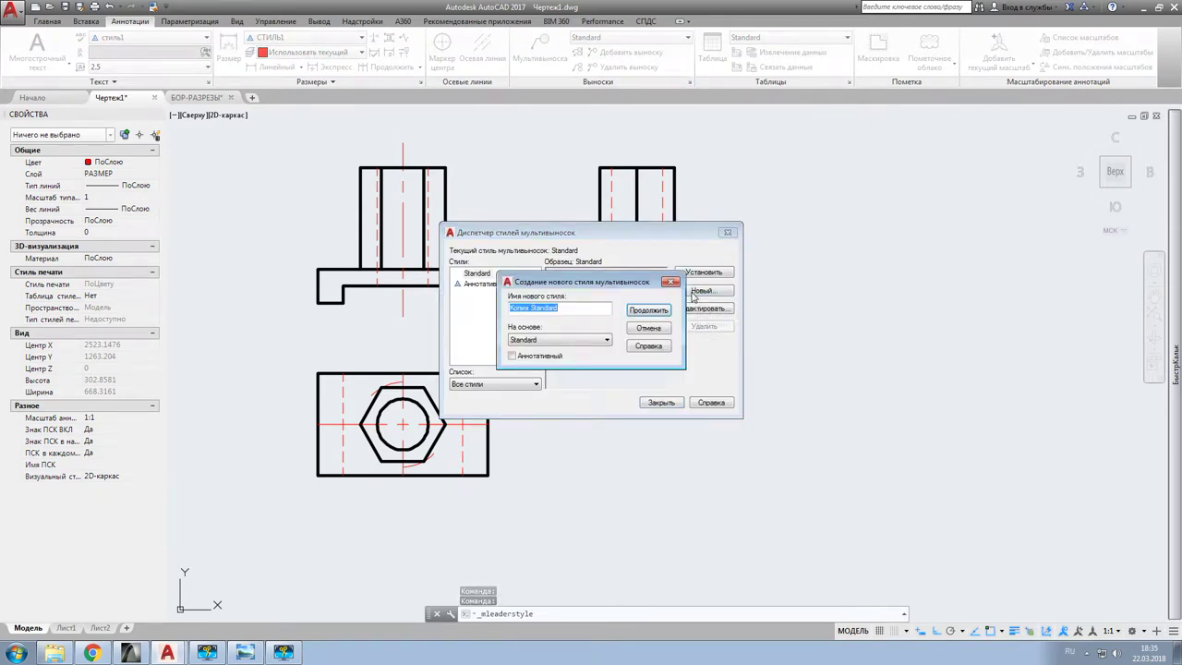
type("СТИЛЬ")
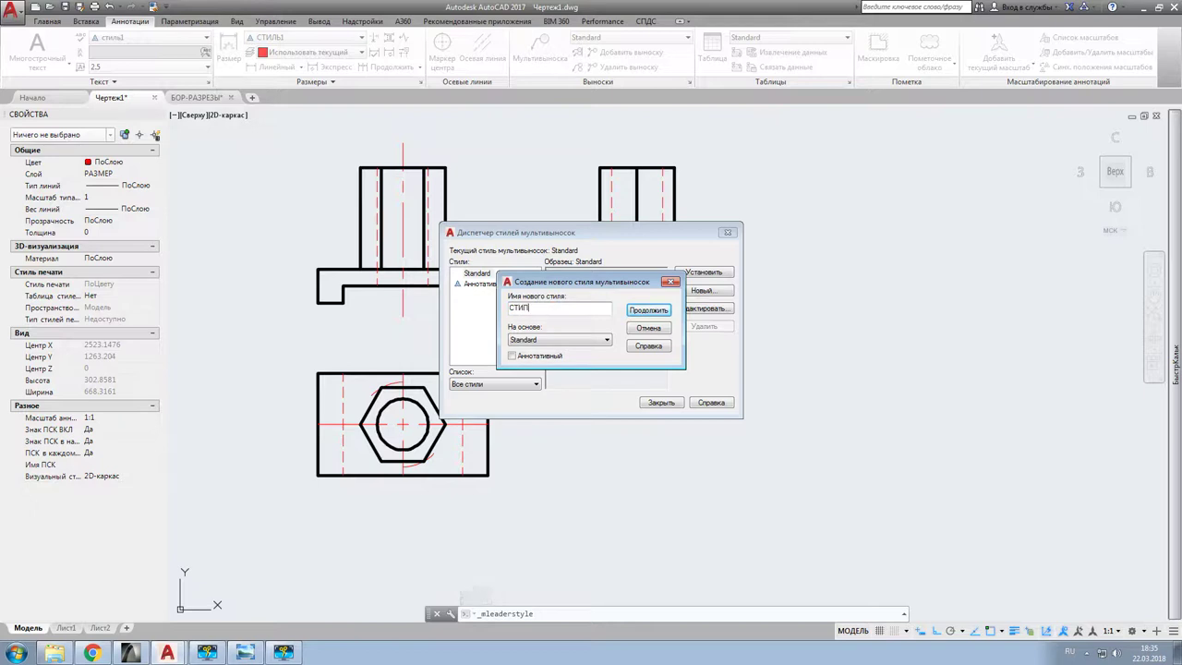
type("1")
left_click(658, 311)
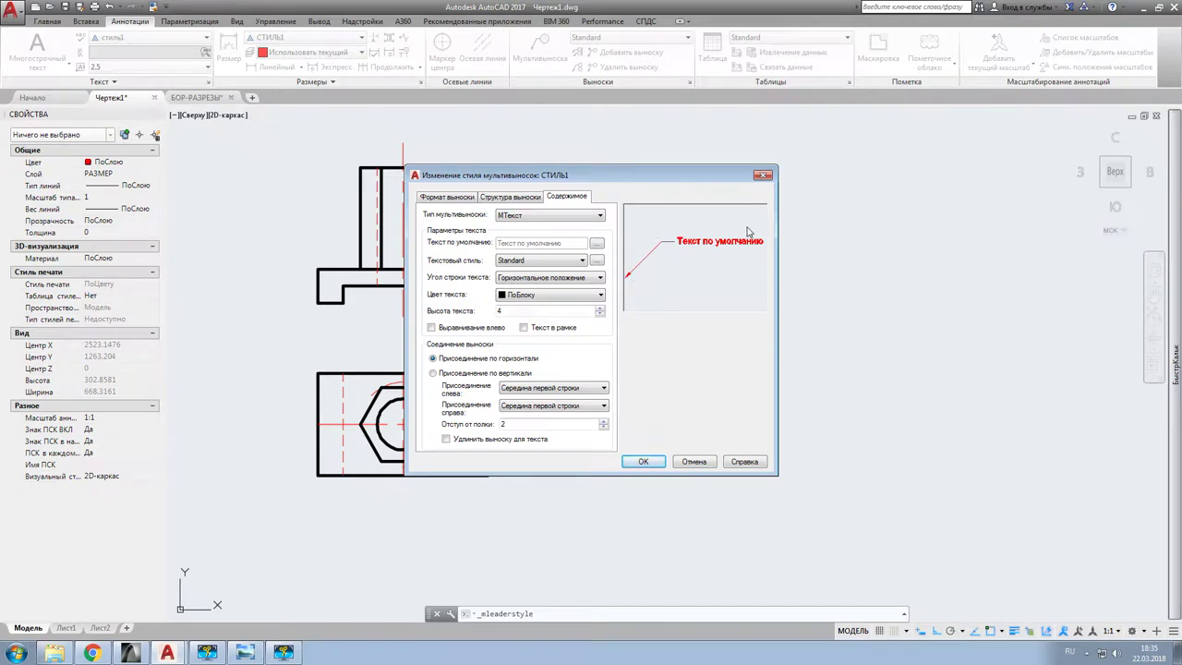
Step: Assign text style стиль1 to multileader style СТИЛЬ1 and save it as the current multileader style
left_click(581, 261)
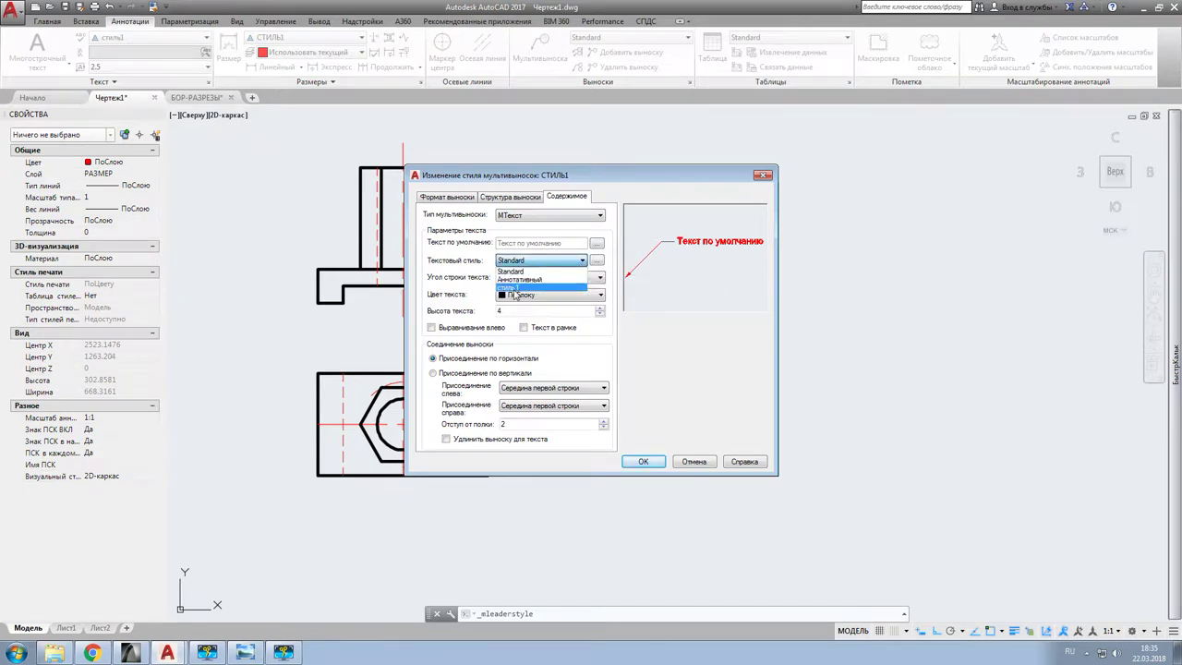
left_click(515, 292)
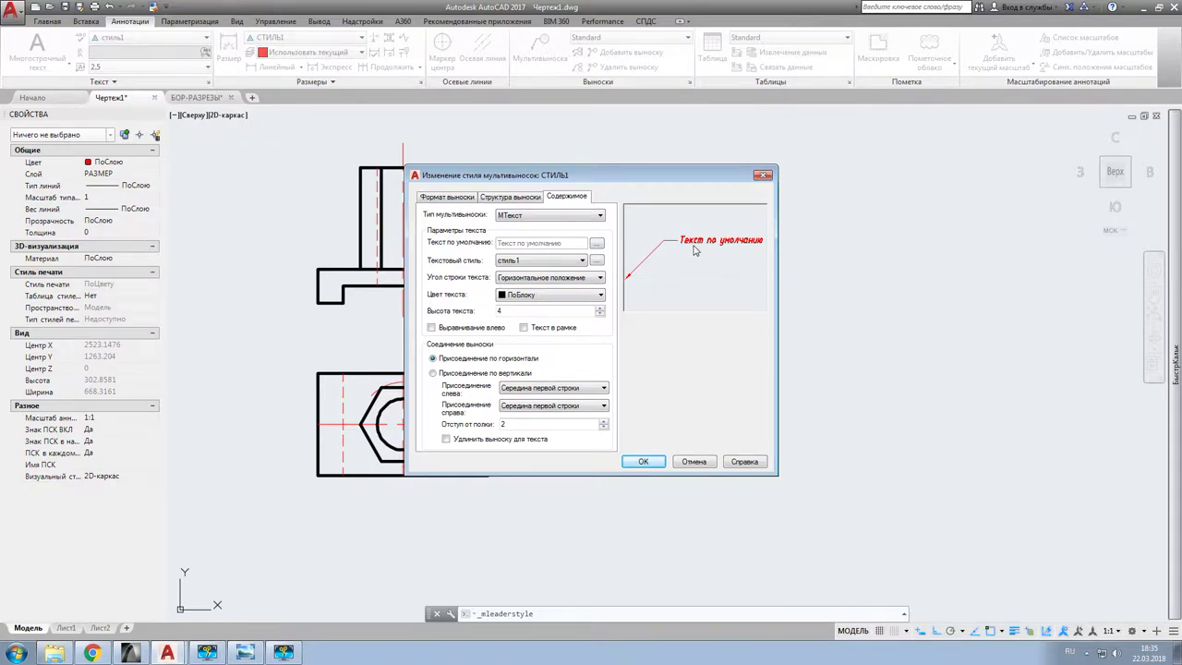
left_click(518, 263)
left_click(535, 287)
left_click(652, 463)
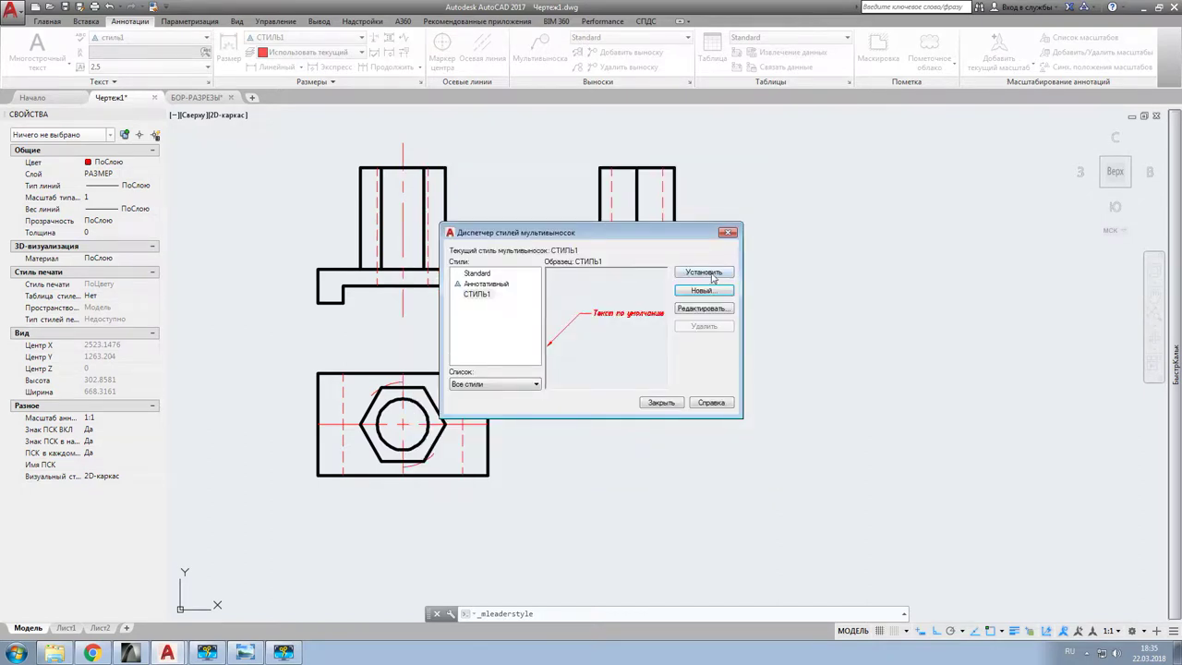
left_click(661, 402)
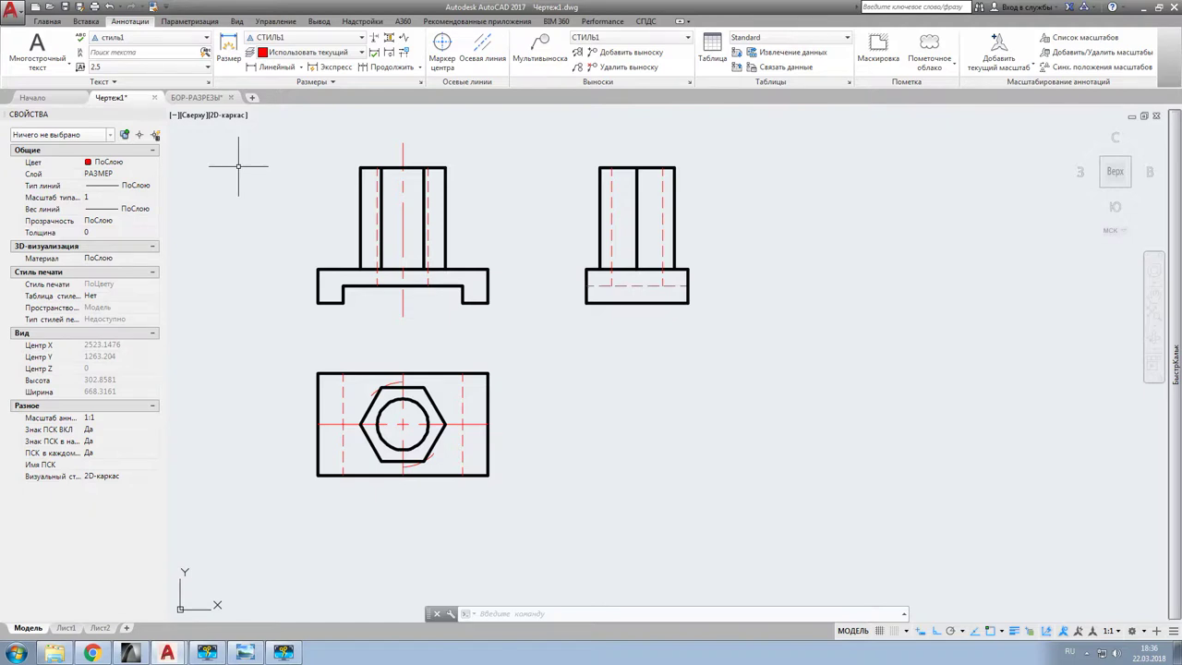
Step: Create a new table style named СТИЛЬ1 based on Standard
left_click(849, 82)
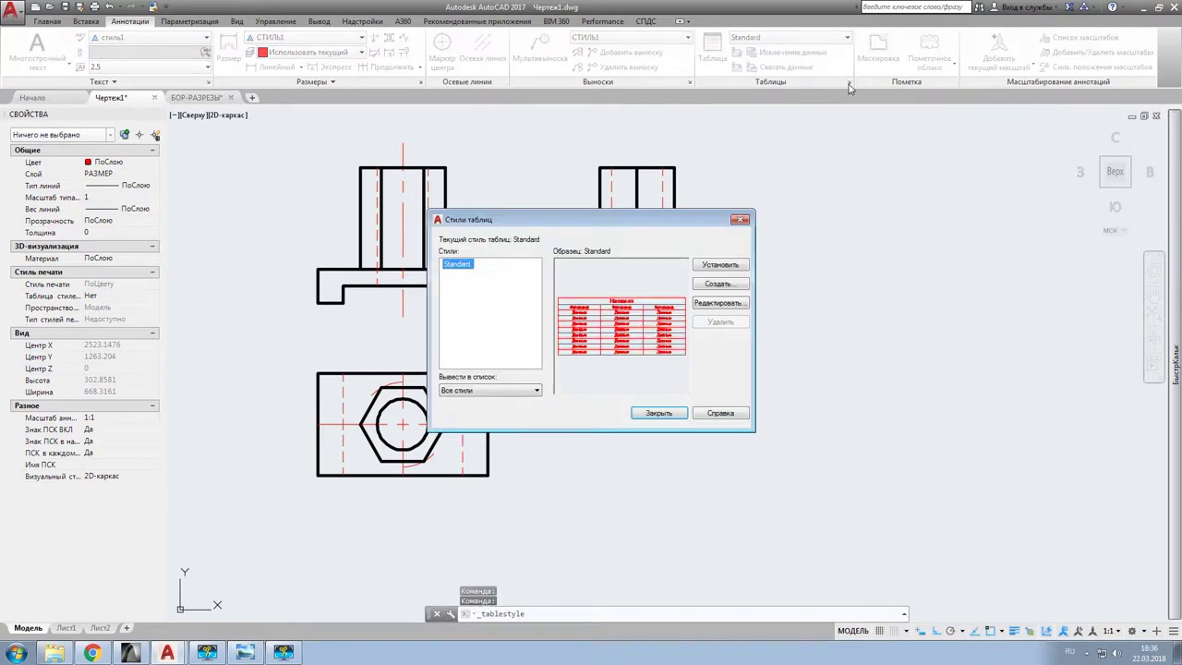
left_click(720, 284)
type("СТИЛЬ1")
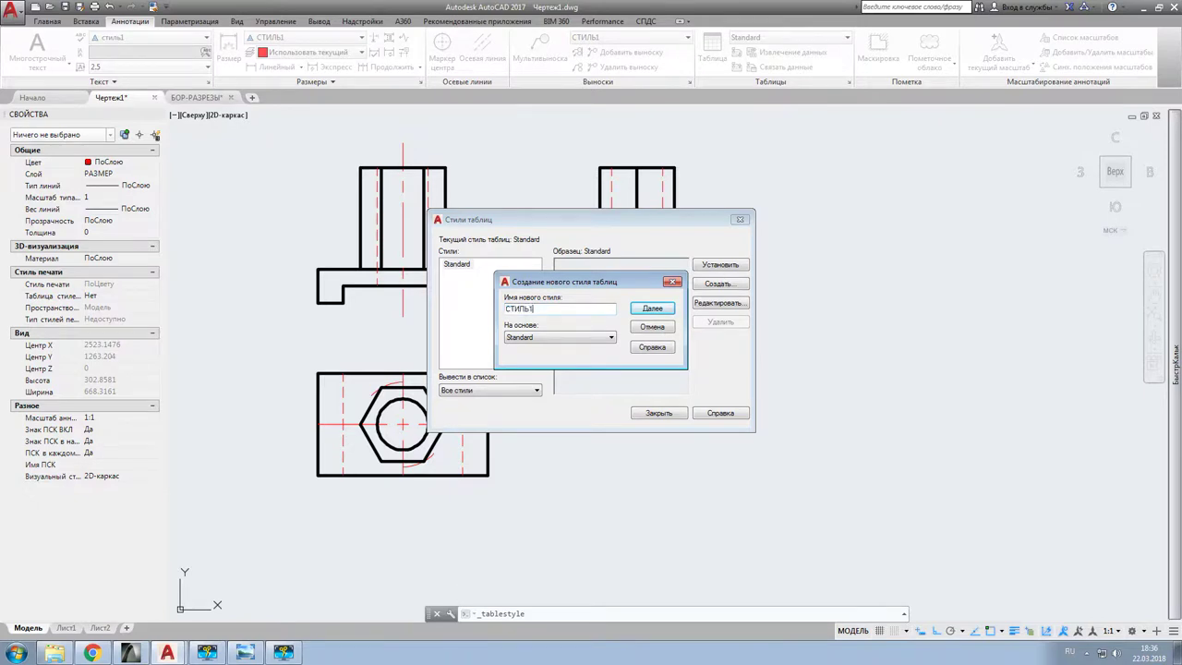
left_click(655, 314)
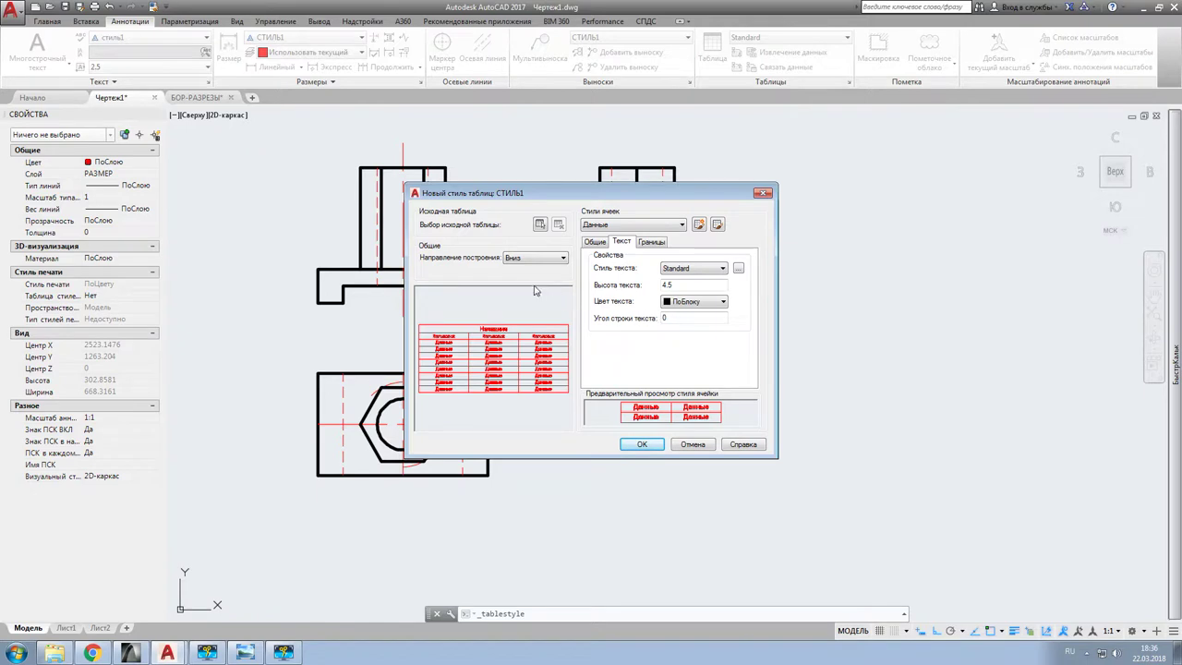
Step: Give the data cells of table style СТИЛЬ1 text style стиль1 and text height 3, and save it as the current table style
left_click(723, 269)
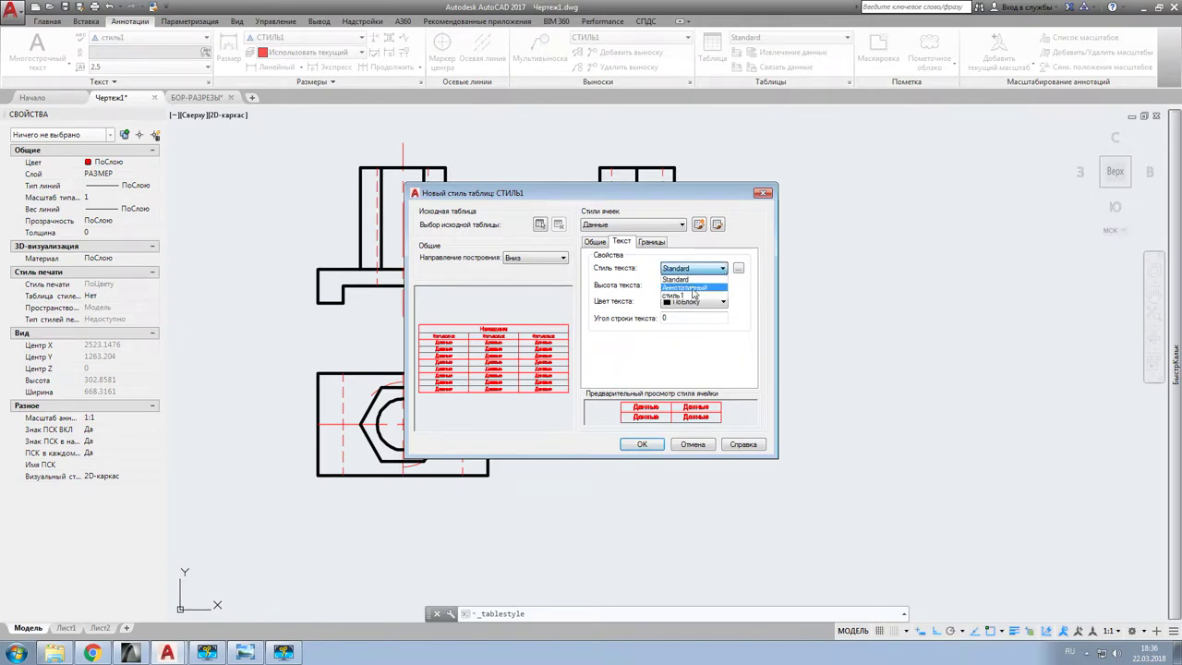
left_click(691, 295)
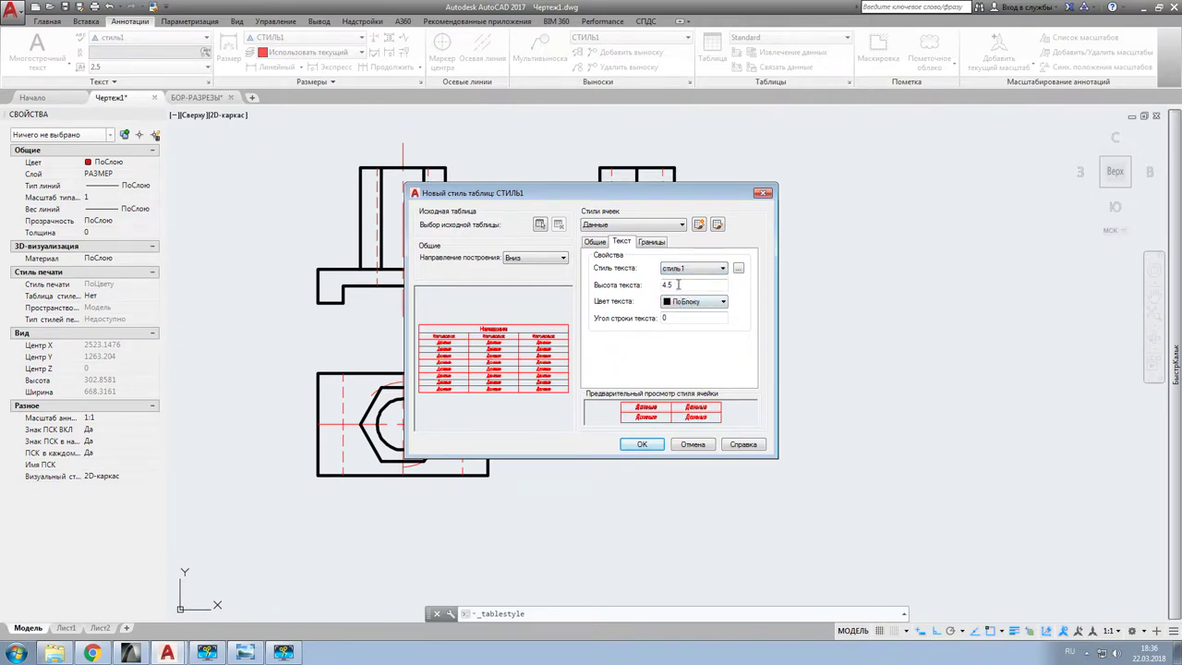
left_click_drag(680, 285, 641, 286)
type("3")
left_click(646, 445)
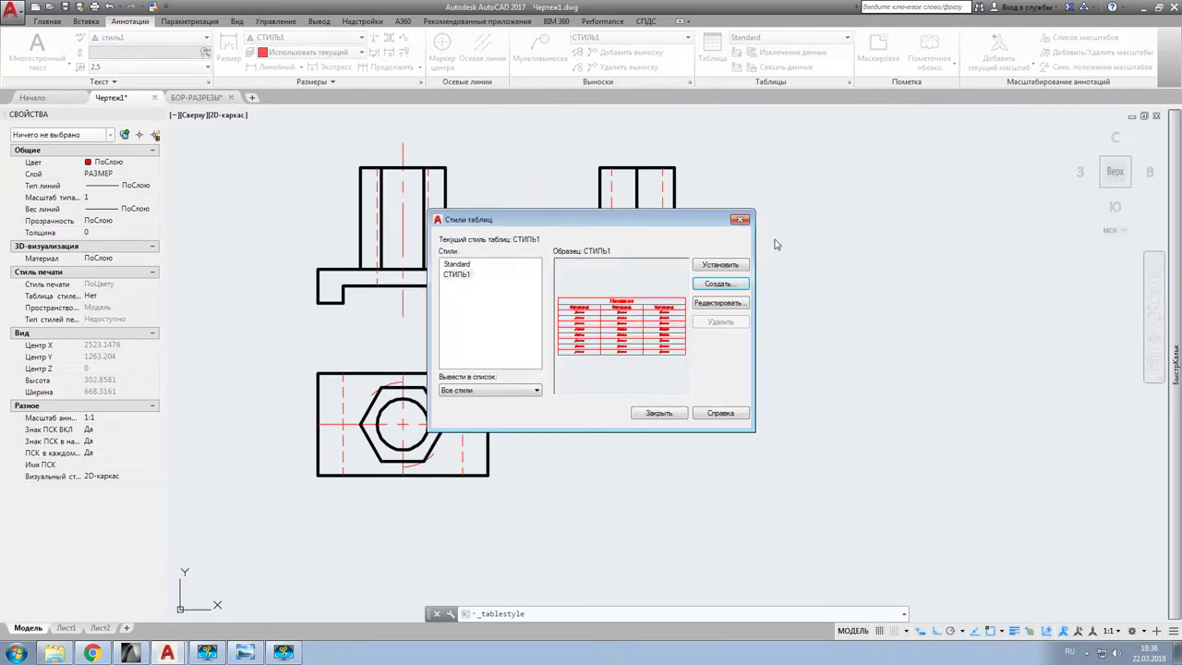
left_click(659, 413)
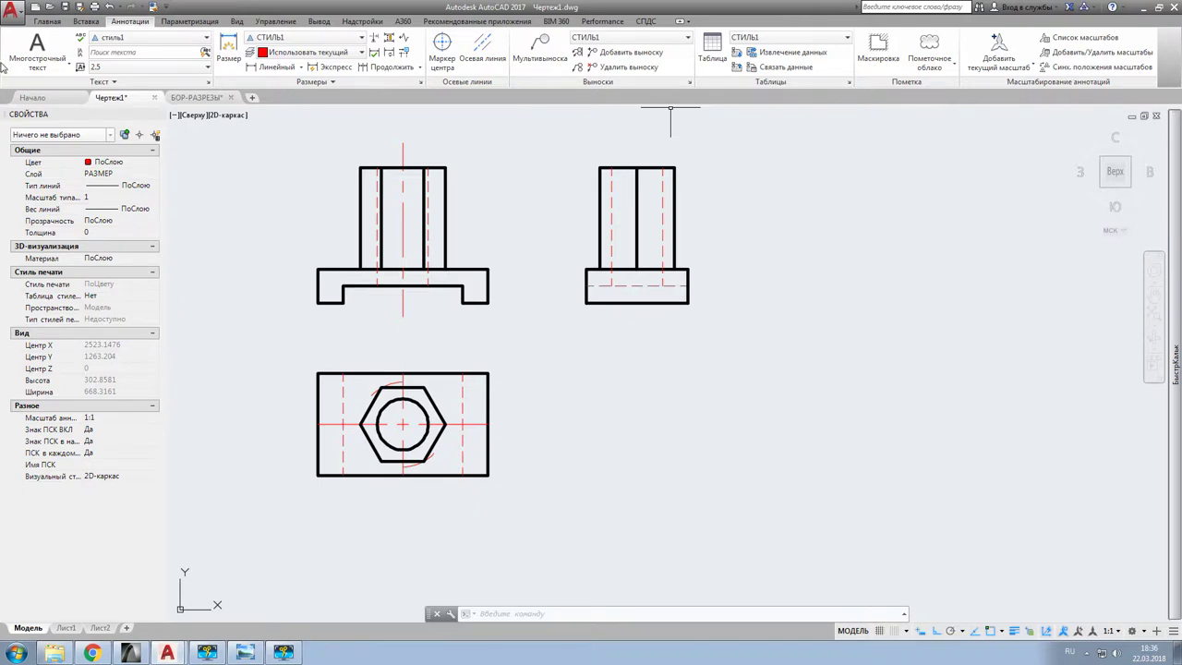
Step: Turn on automatic adding of scales to annotative objects and look through the available annotation scales
left_click(51, 22)
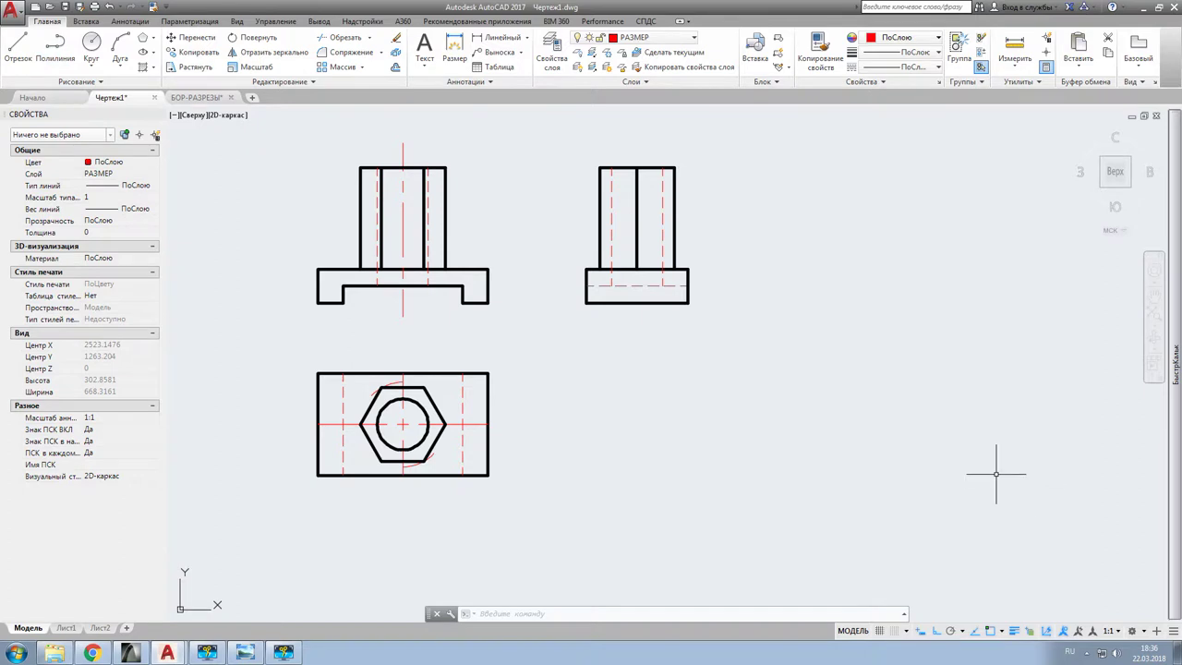
left_click(1078, 633)
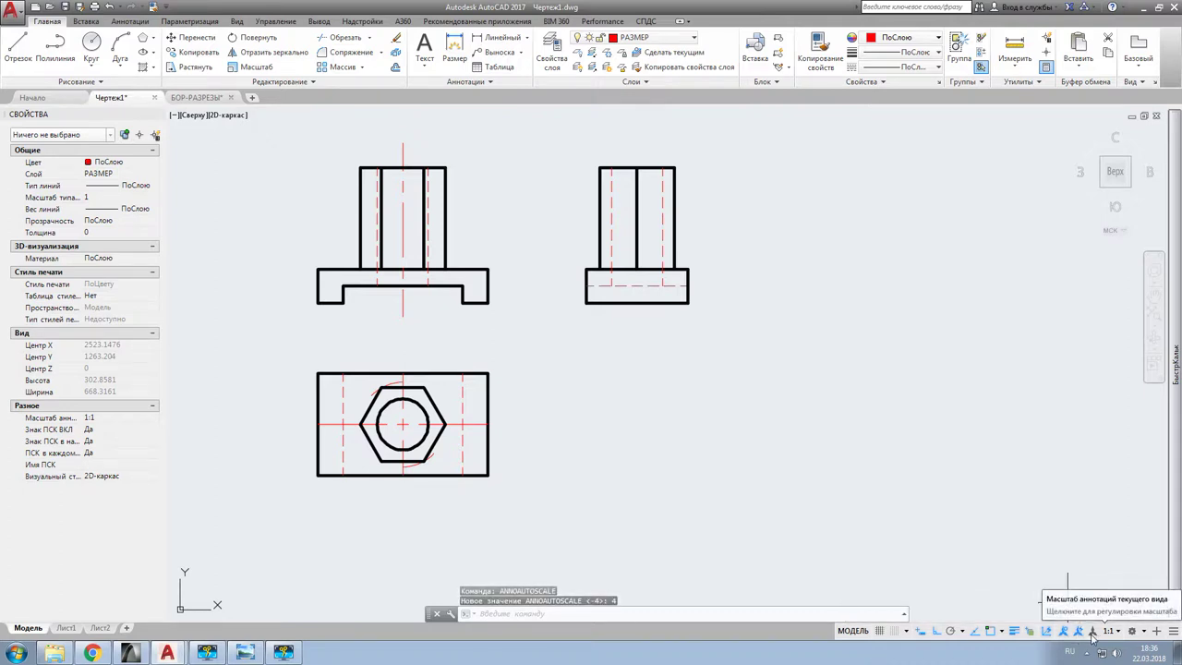
left_click(1093, 635)
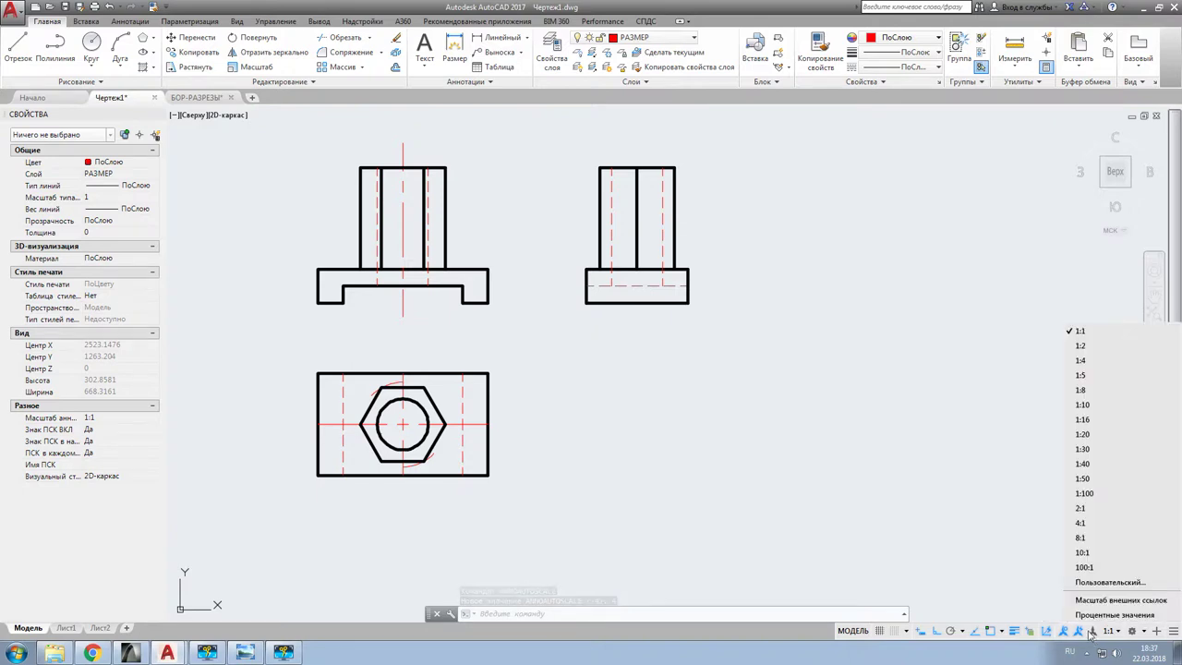
left_click(922, 552)
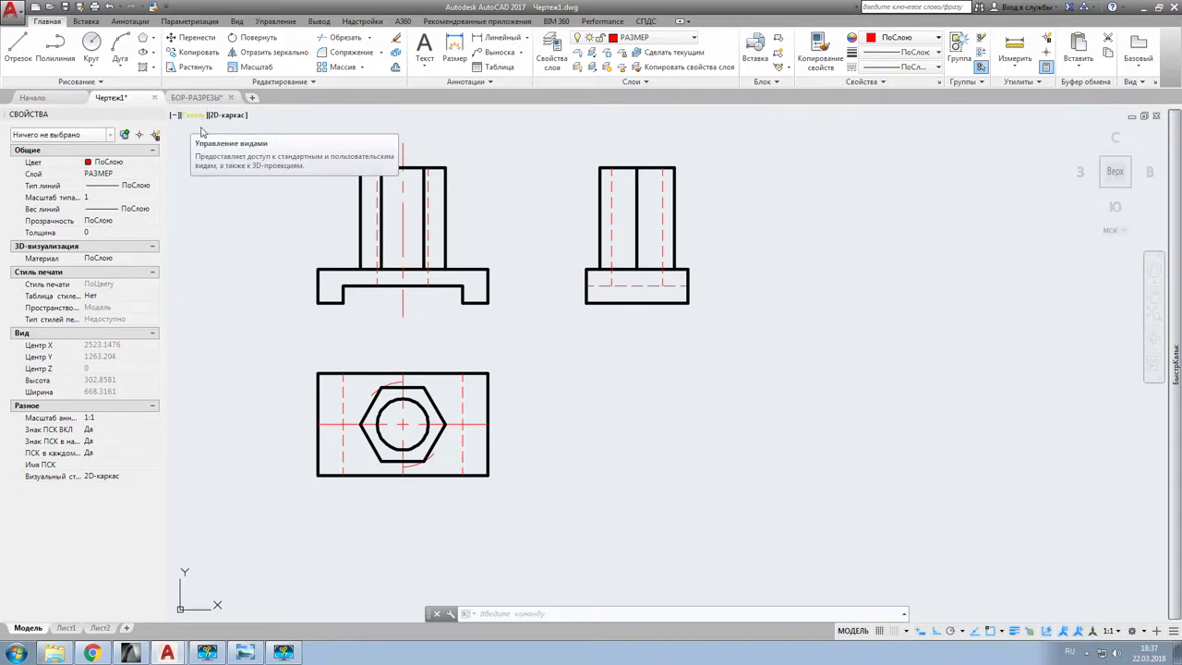
Step: Check the layer list and add a horizontal linear dimension for the base's full width below the front view, at annotation scale 1:1
left_click(552, 52)
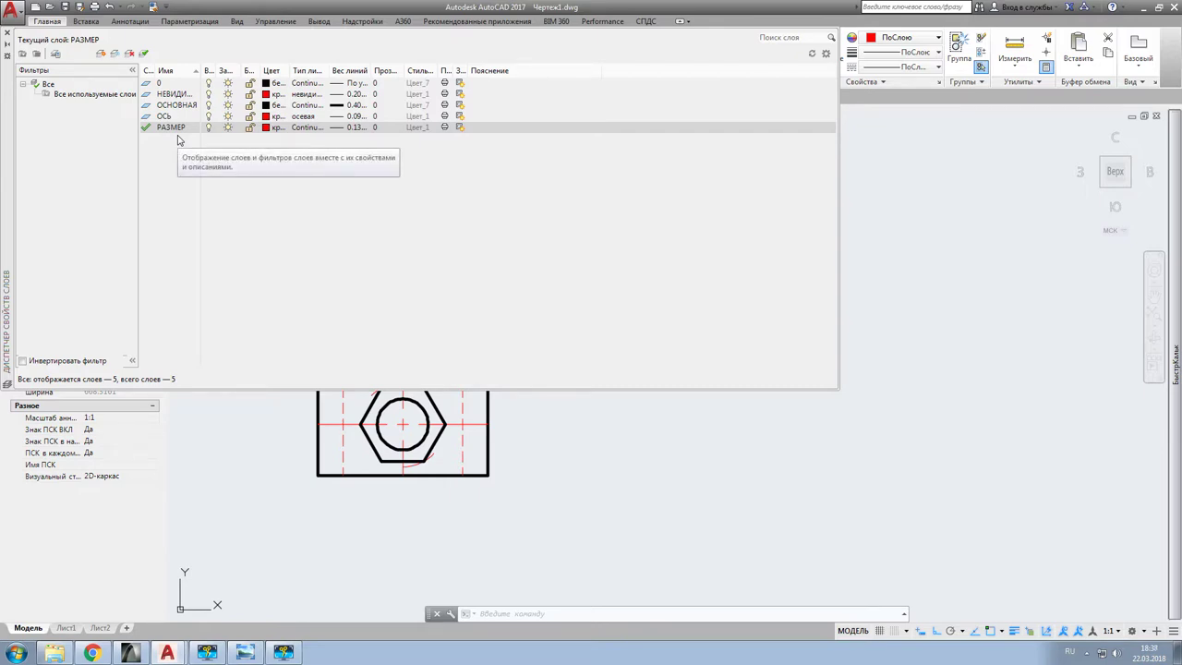
left_click(7, 36)
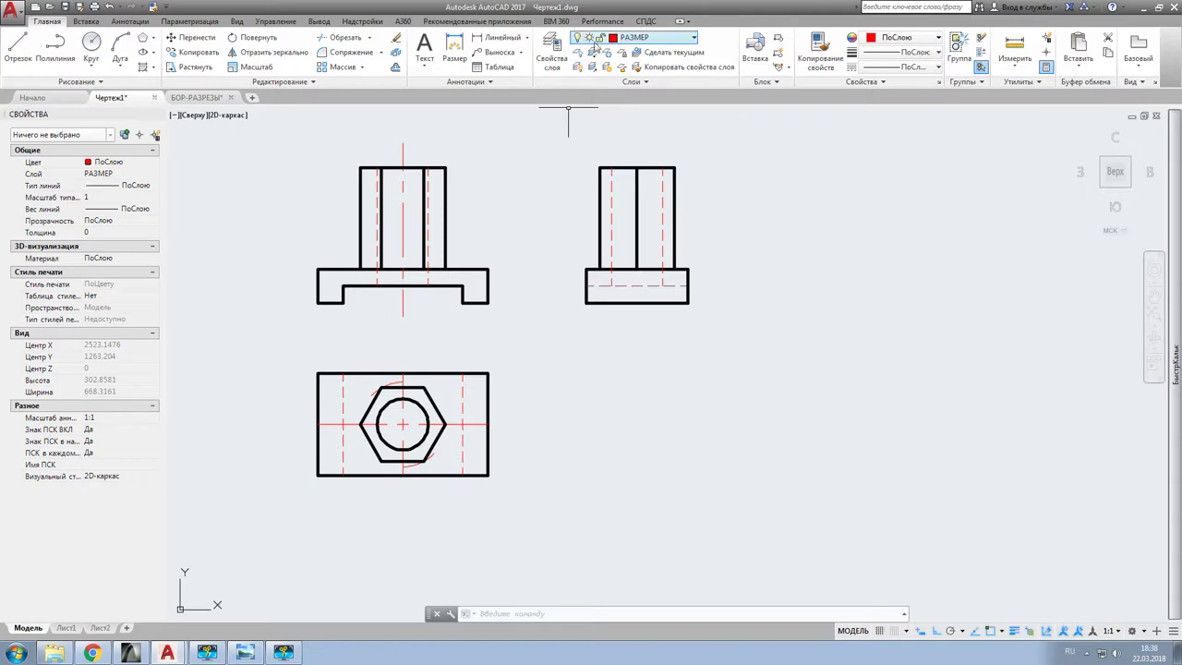
left_click(500, 38)
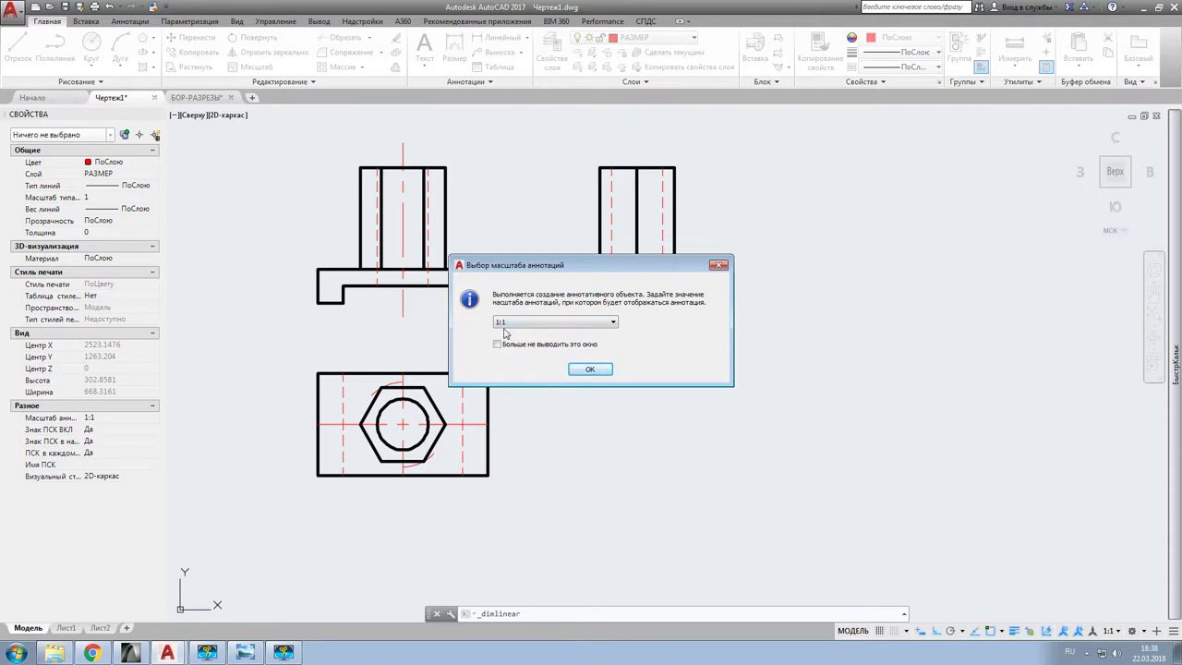
left_click(613, 325)
left_click(613, 325)
left_click(592, 371)
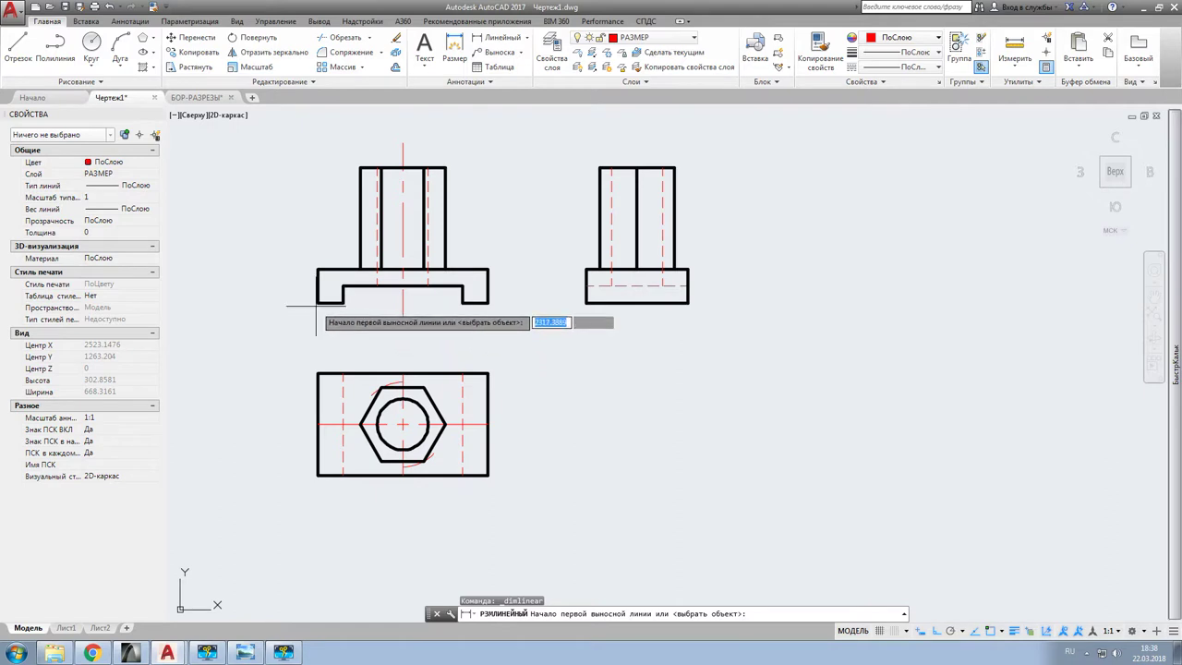
left_click(319, 303)
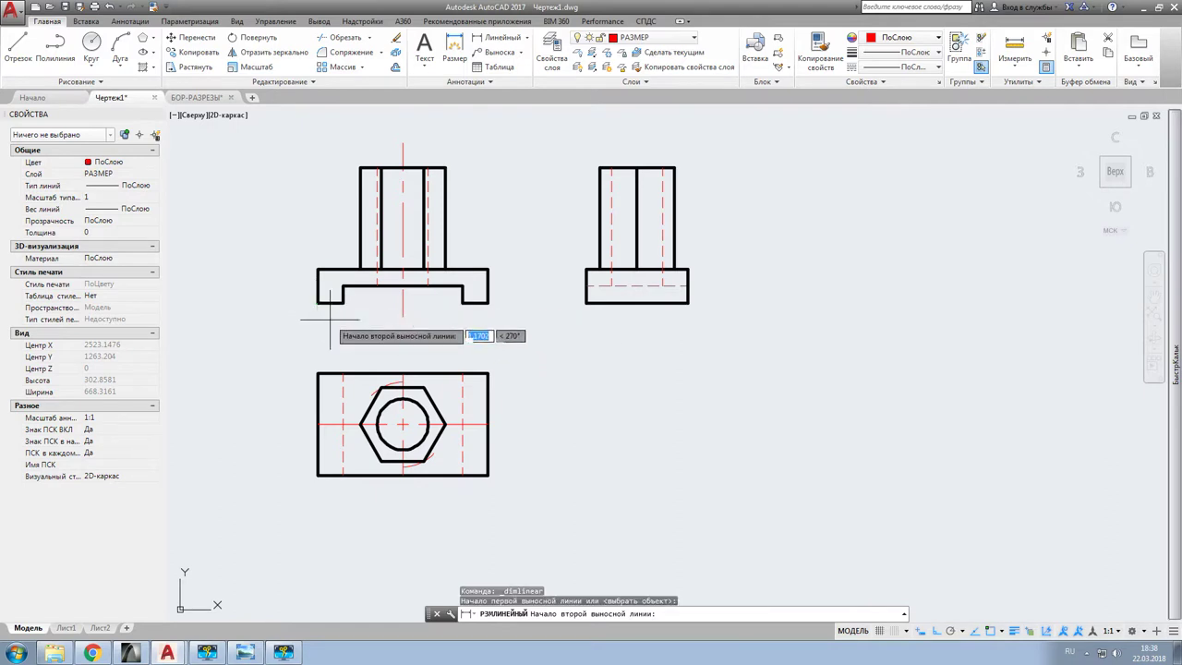
left_click(487, 303)
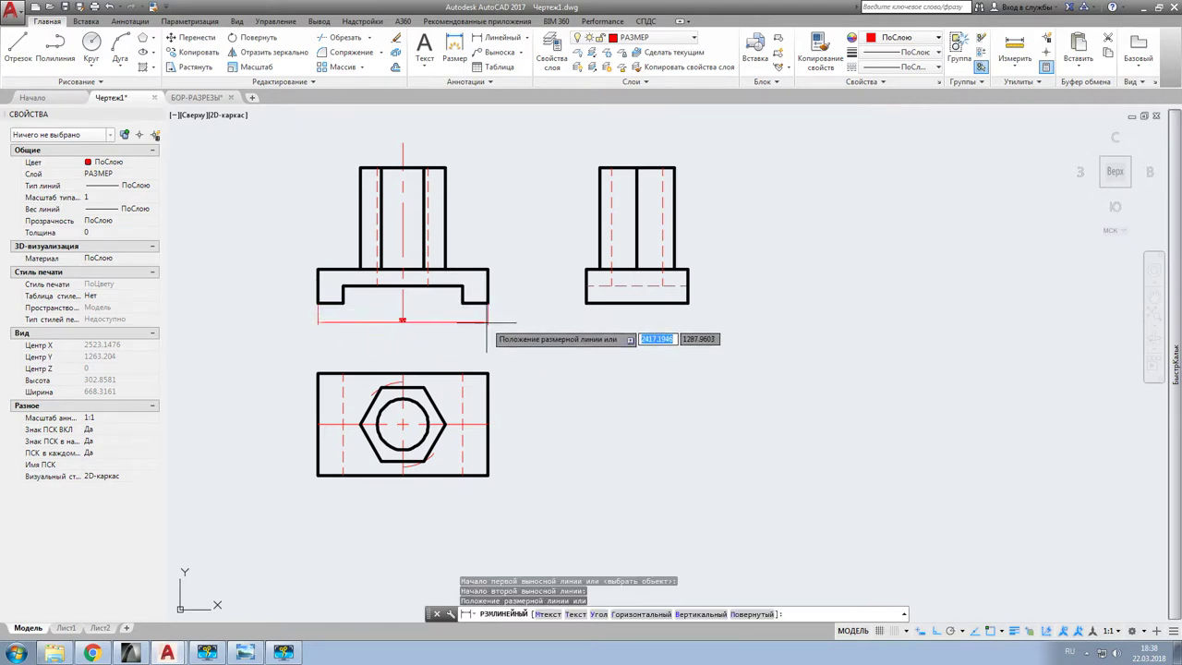
left_click(489, 321)
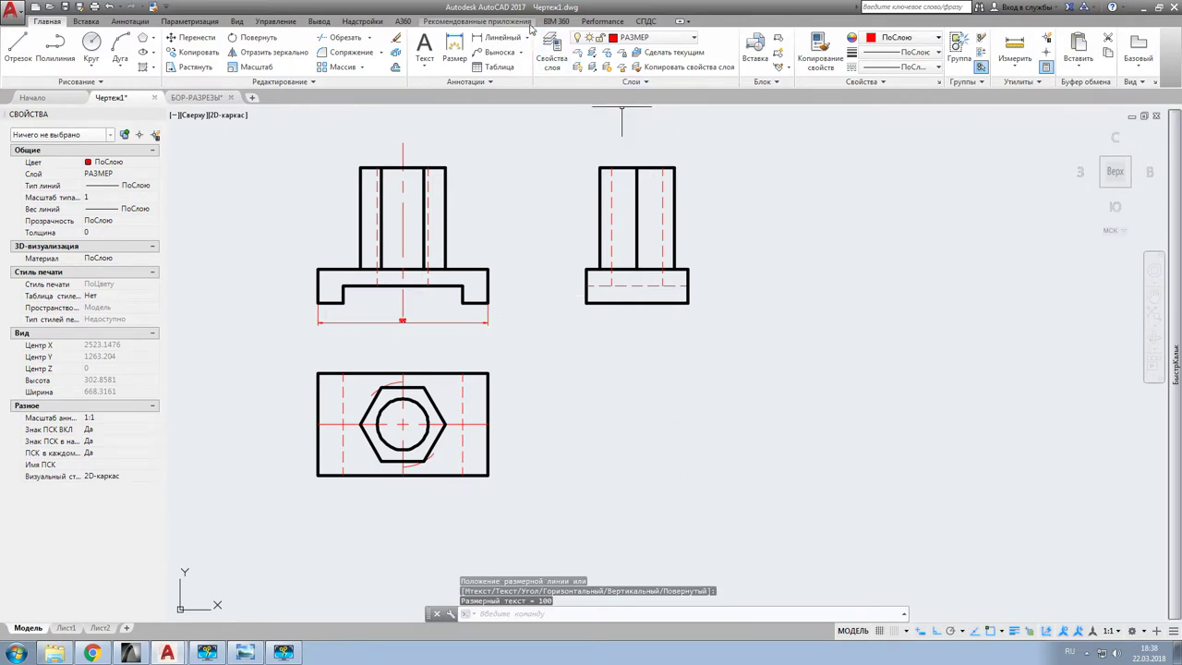
Step: Add a vertical linear dimension for the base's height to the left of the front view
left_click(499, 37)
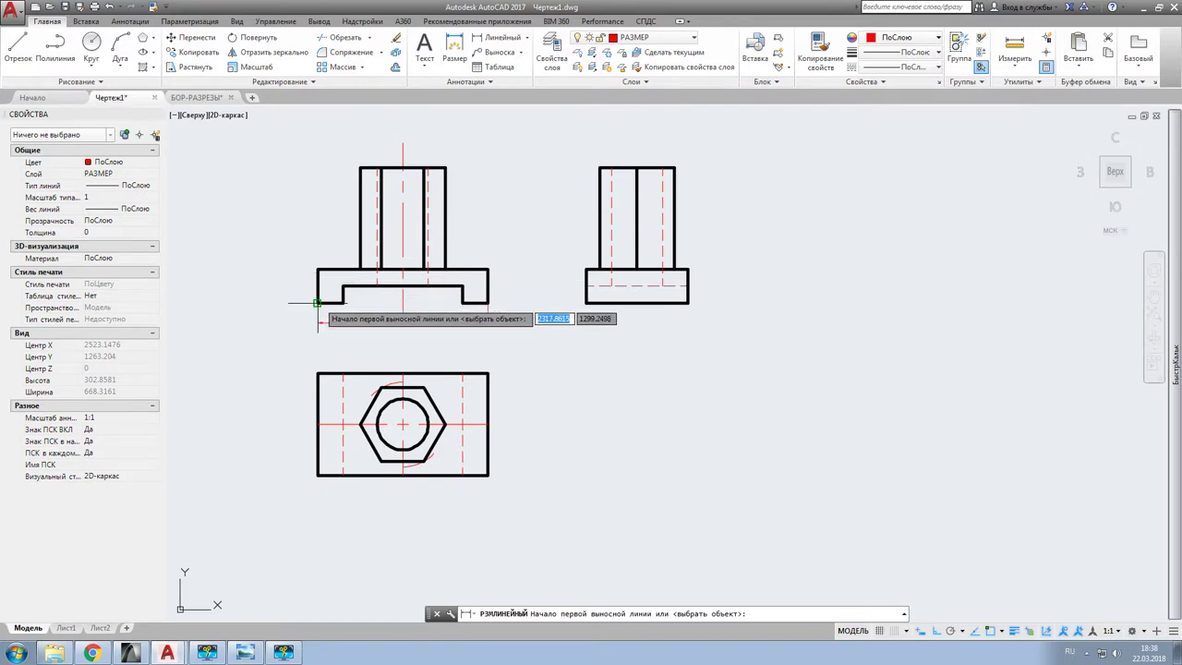
left_click(317, 302)
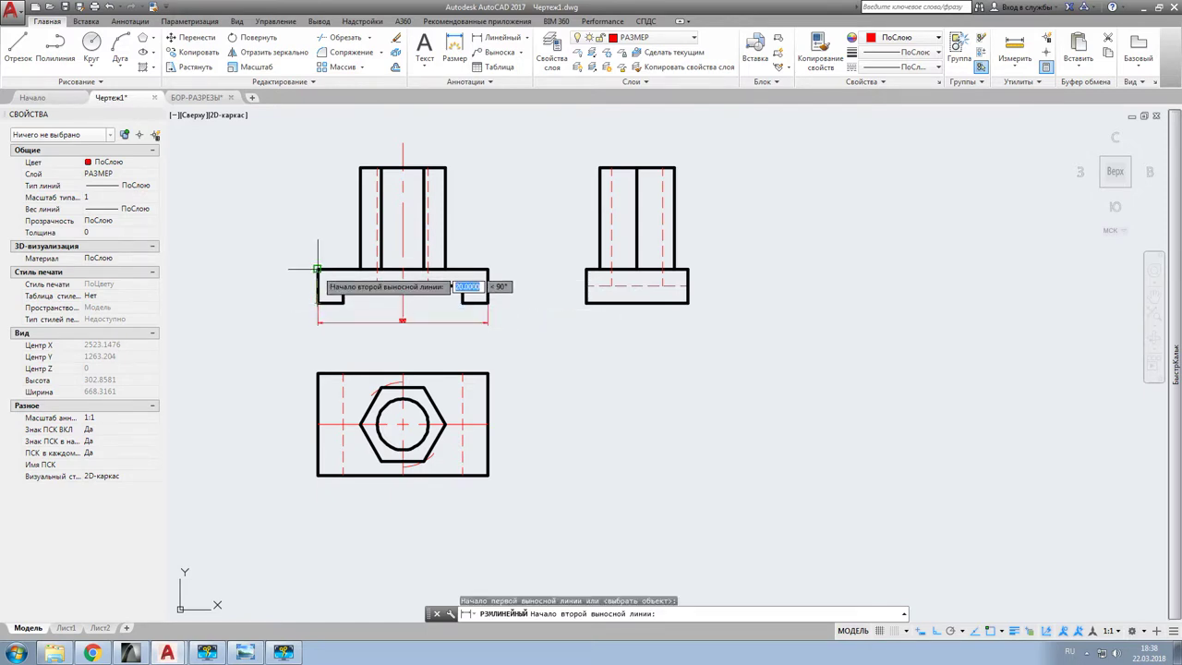
left_click(317, 269)
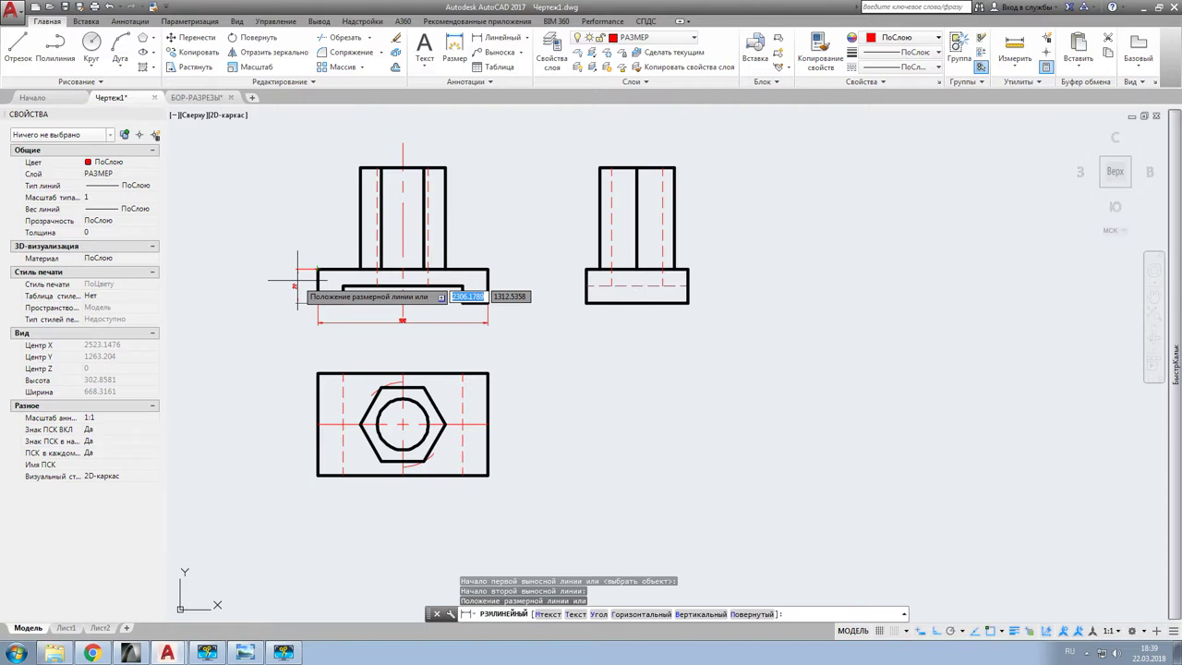
left_click(297, 279)
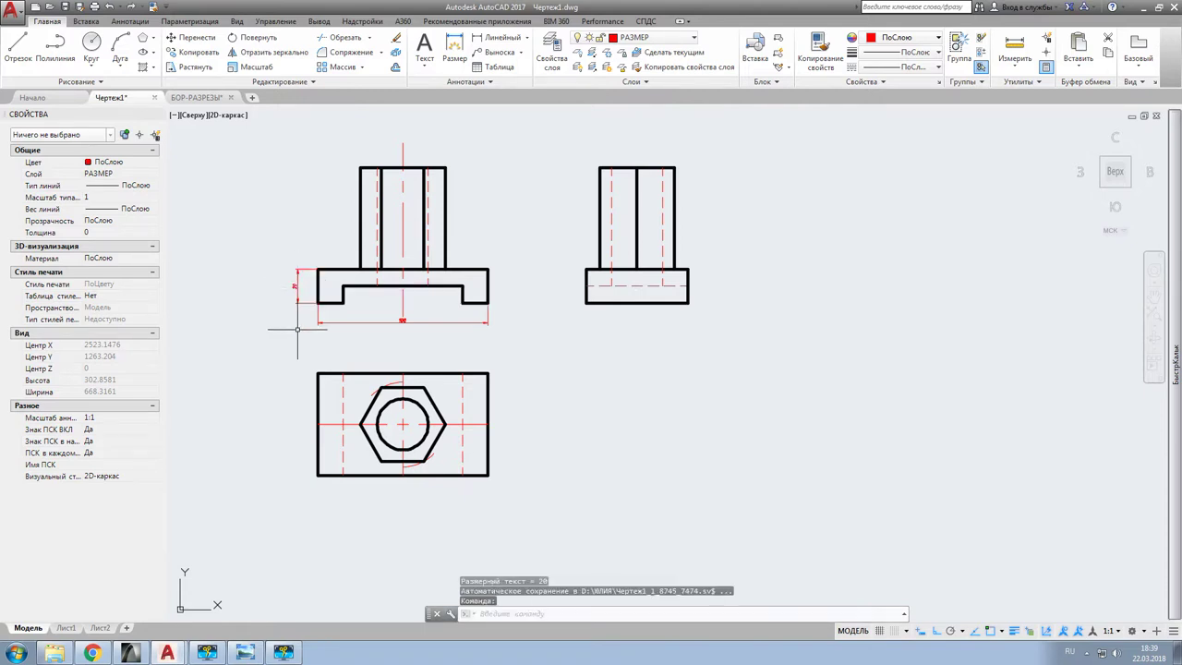
Step: Add a vertical linear dimension for the upper prism's height, in line with the base height dimension left of the front view
key("Return")
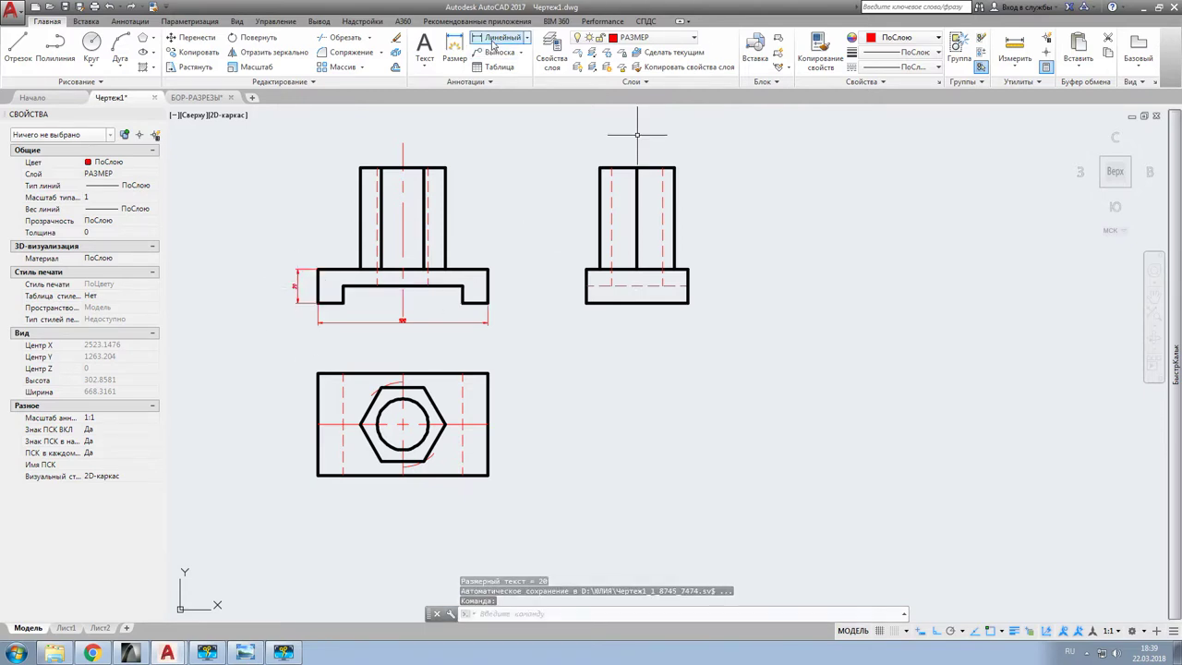
left_click(361, 268)
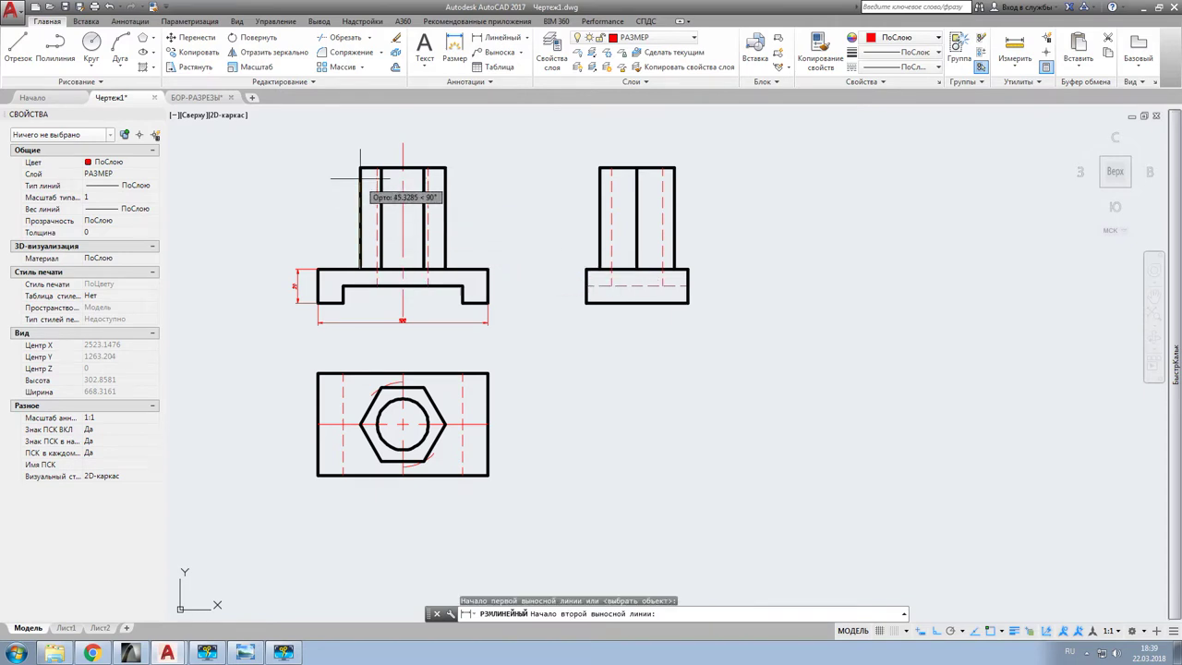
left_click(361, 167)
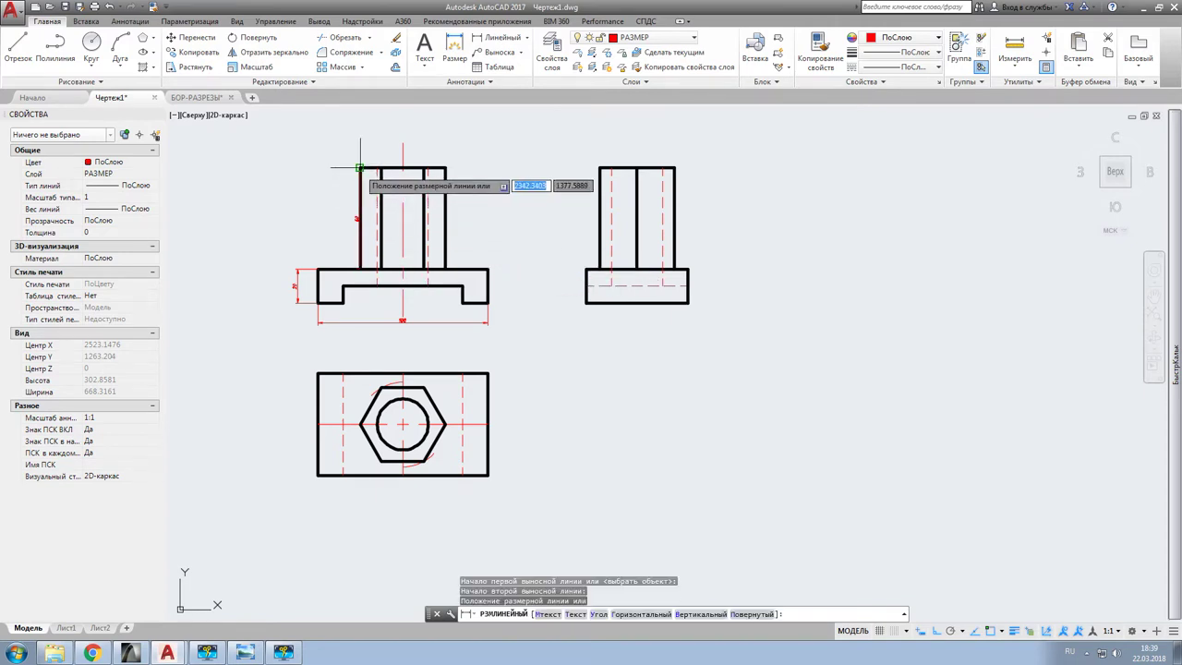
left_click(297, 269)
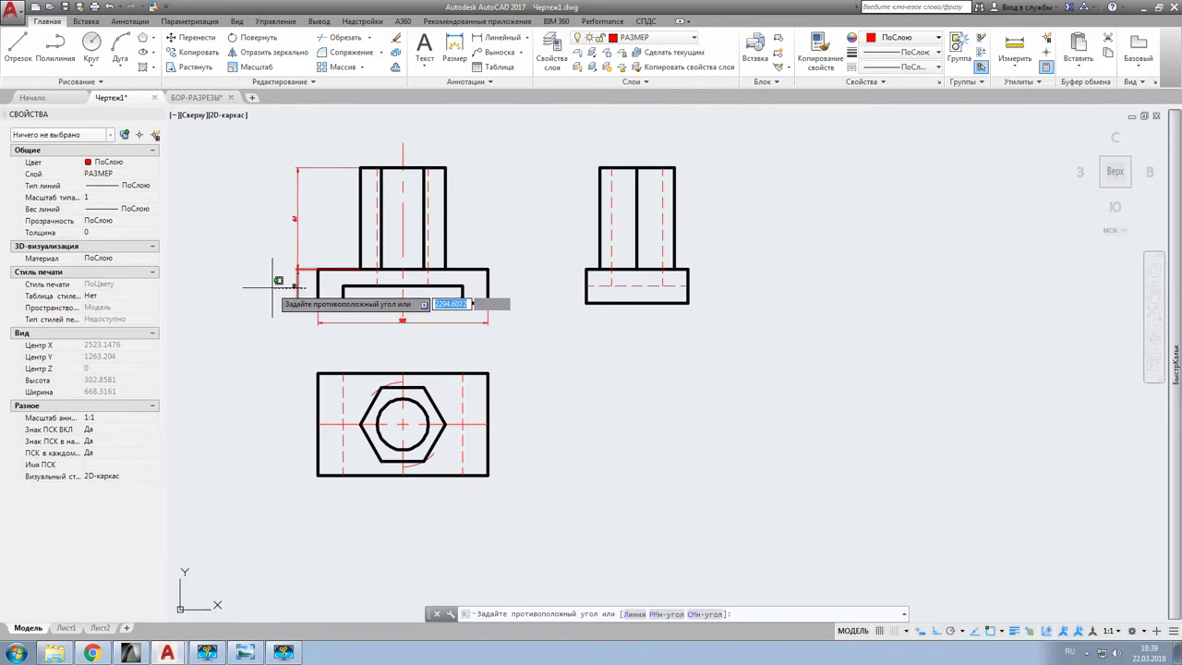
Step: Erase the base height dimension on the left side of the front view
left_click(294, 287)
right_click(277, 279)
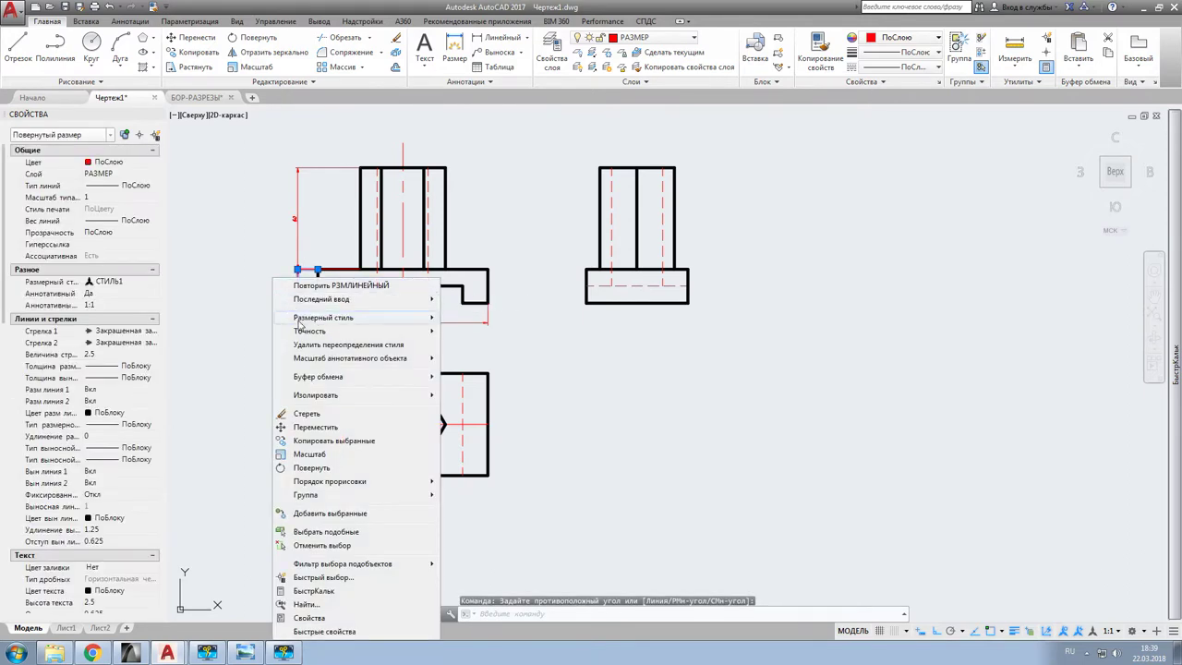
left_click(307, 413)
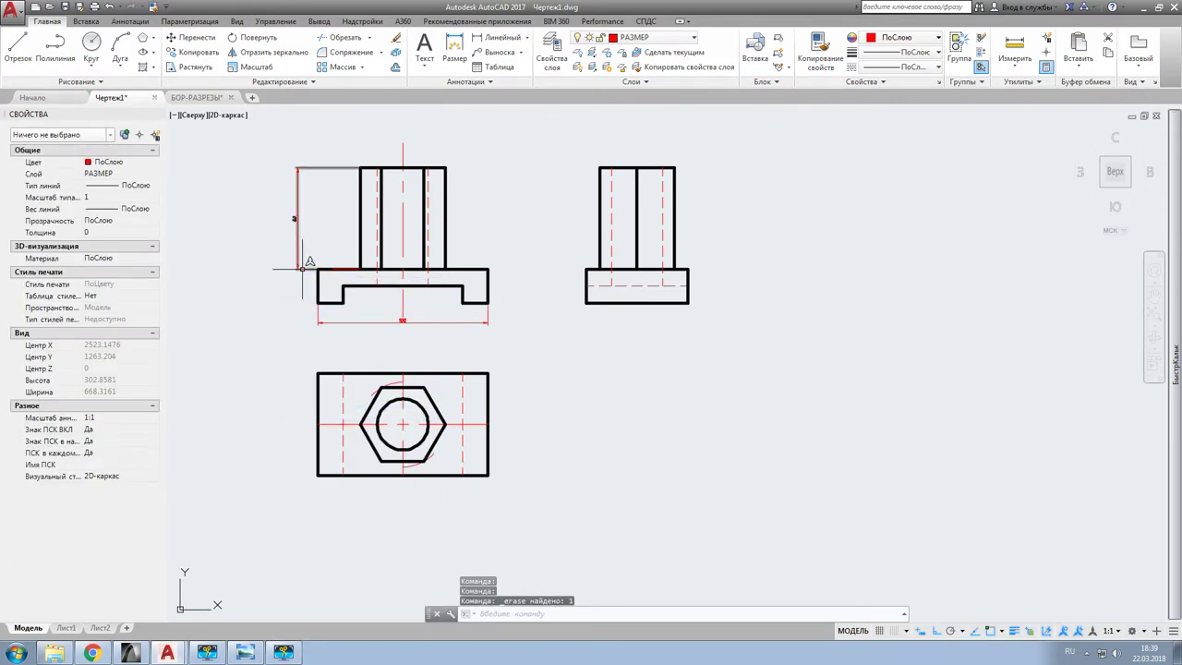
Step: Stretch the prism height dimension's lower origin to the base's lower-left corner so it spans the part's overall height
left_click(295, 263)
left_click(365, 268)
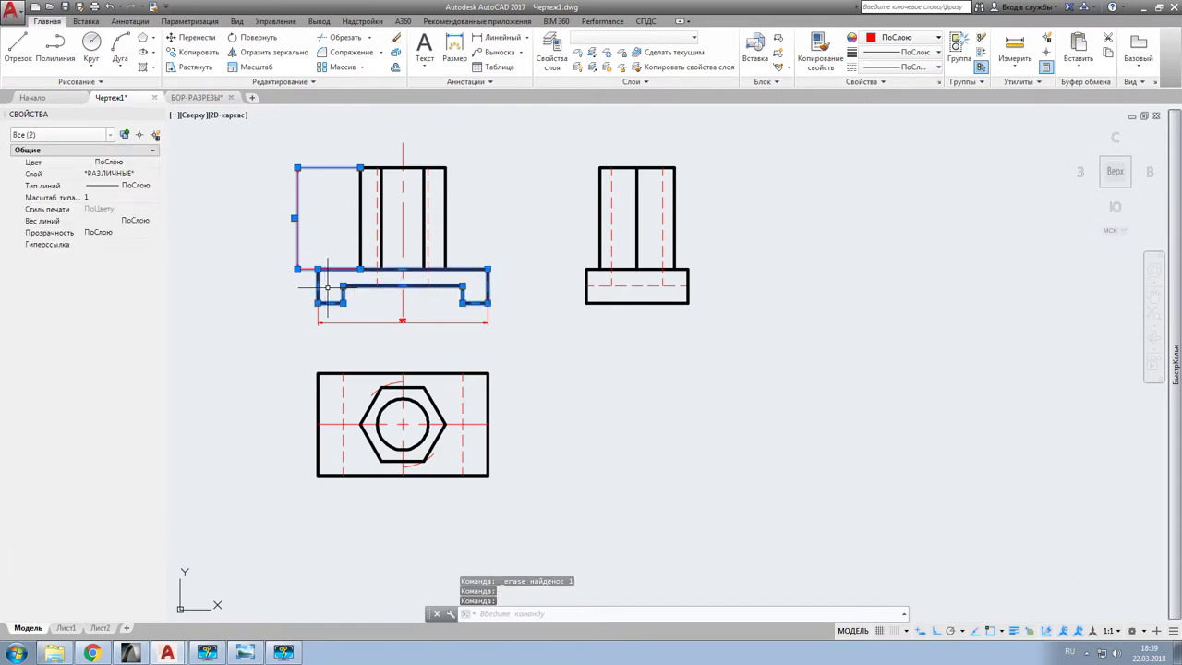
left_click(365, 268, "shift")
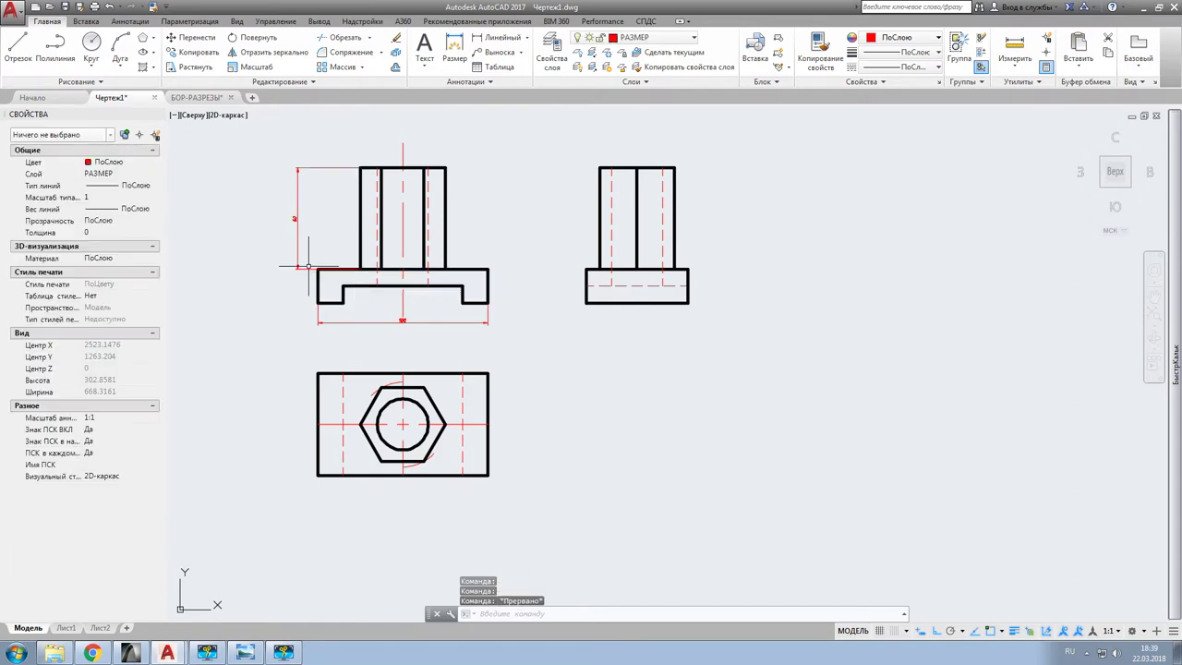
left_click(273, 257)
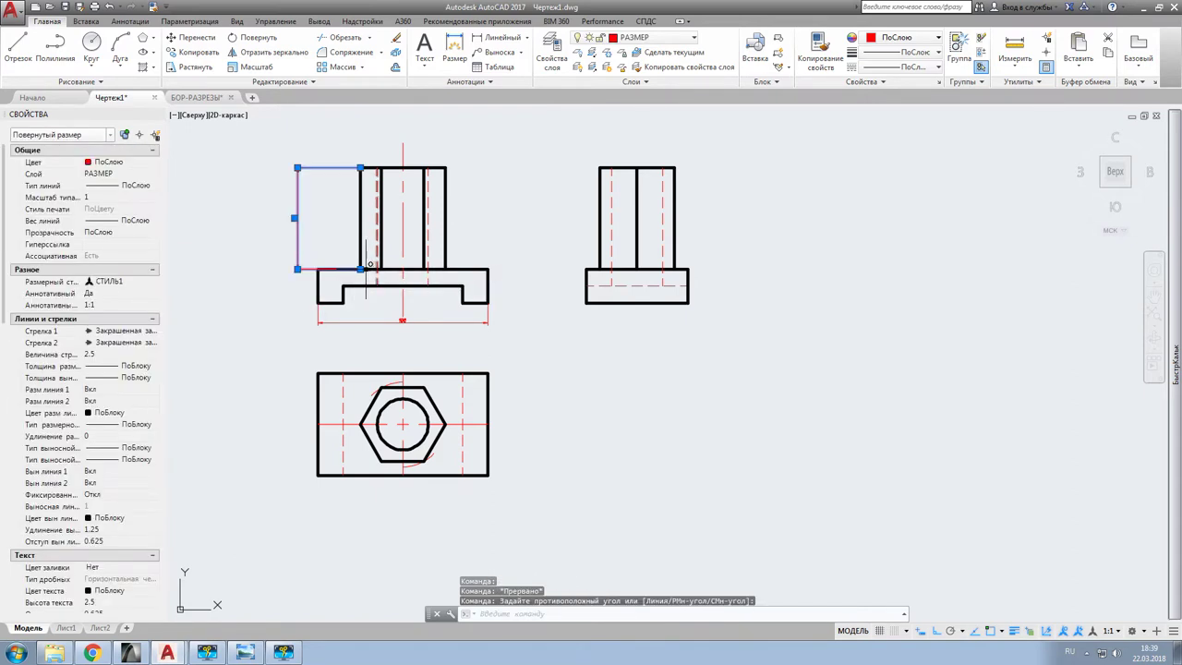
left_click(359, 269)
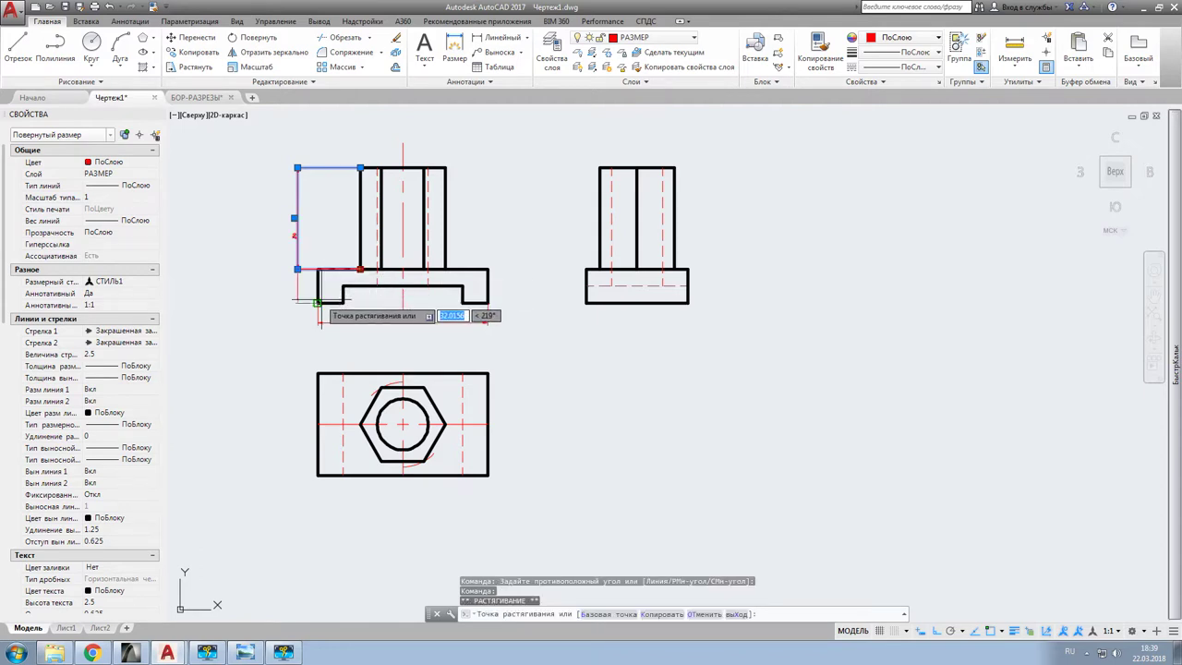
left_click(318, 302)
key("Escape")
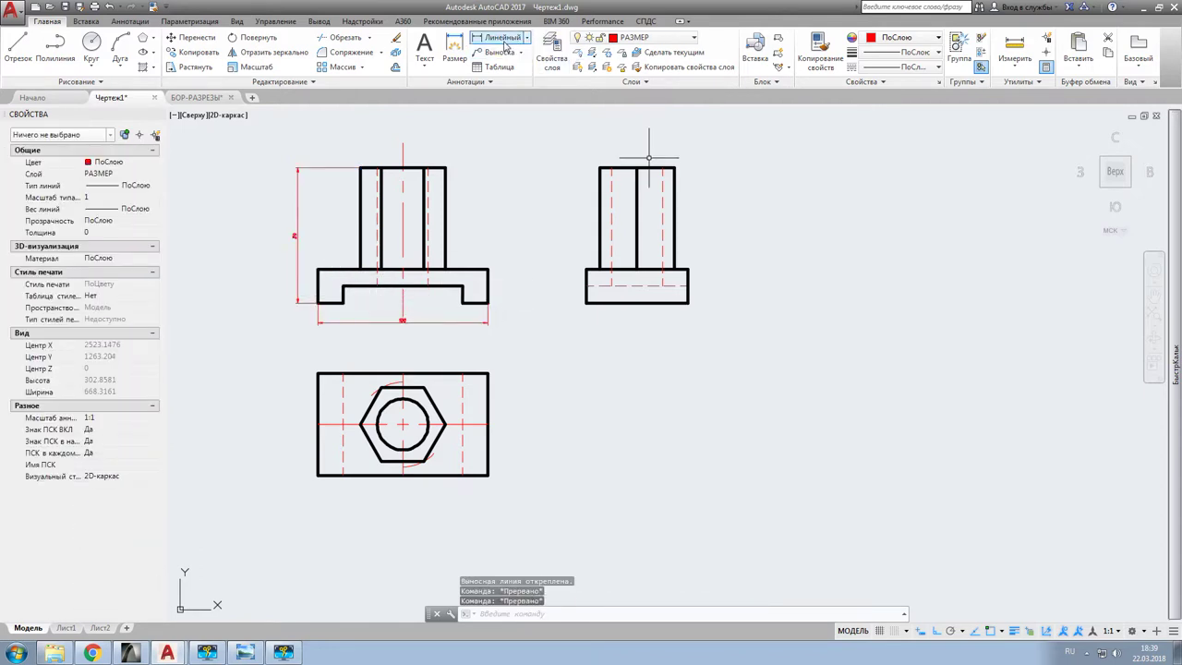
Step: Add vertical linear dimensions for the base's height to the right of the front view and for the depth of the base's bottom recess
left_click(498, 37)
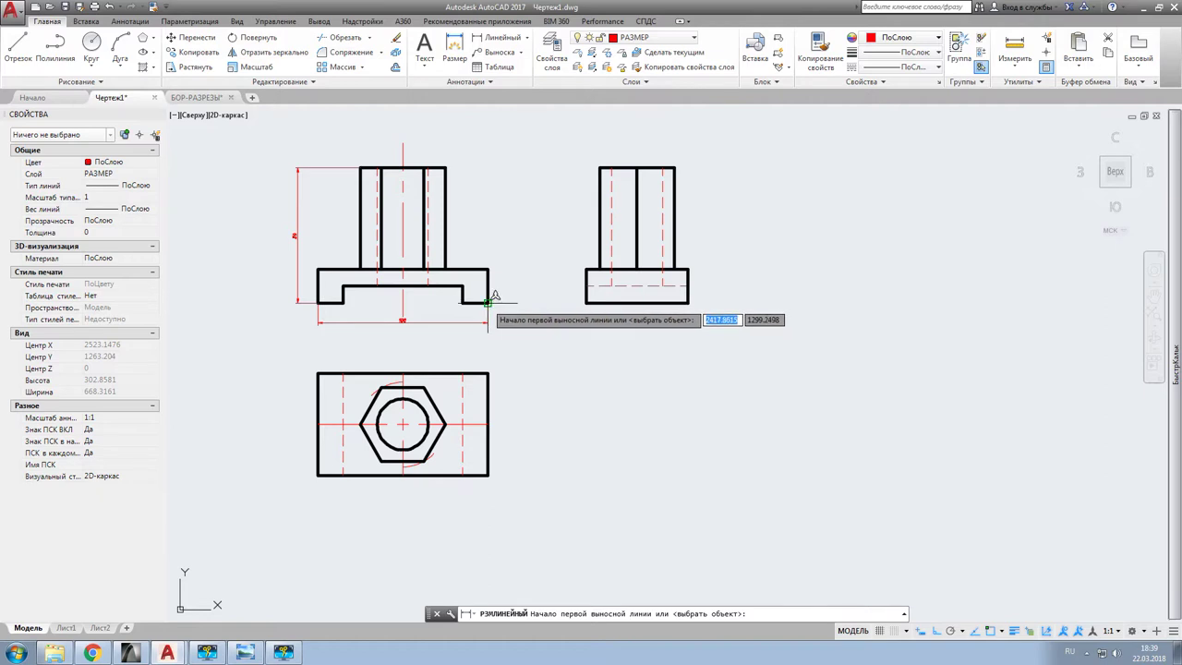
left_click(488, 268)
left_click(488, 302)
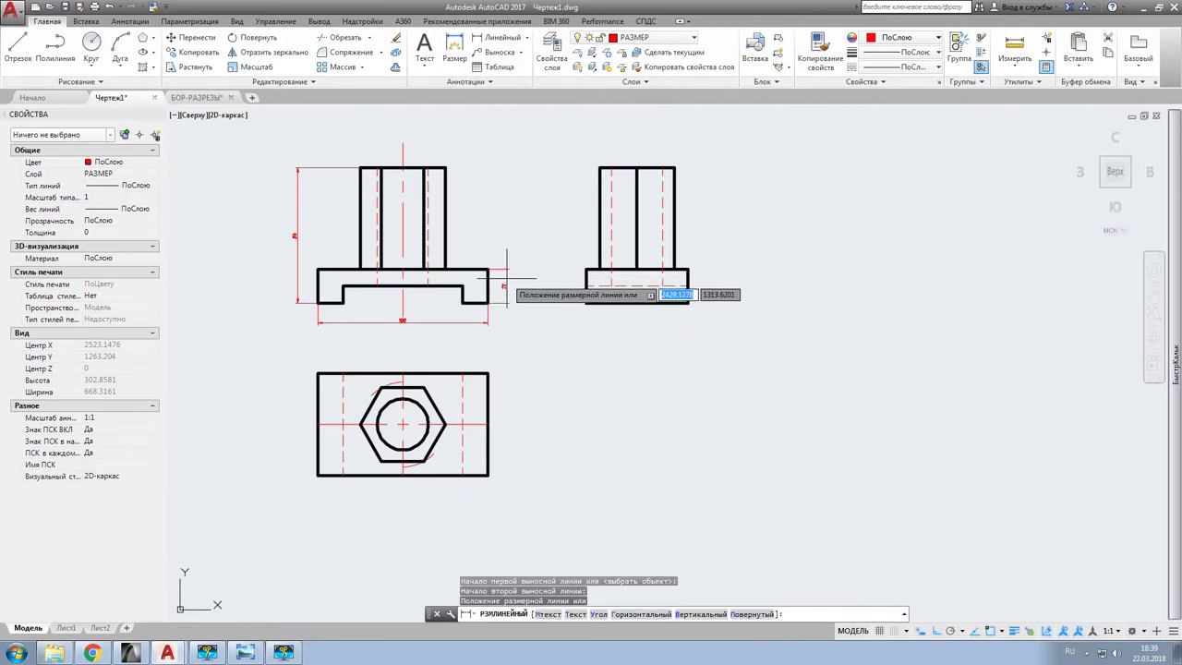
left_click(505, 287)
key("Return")
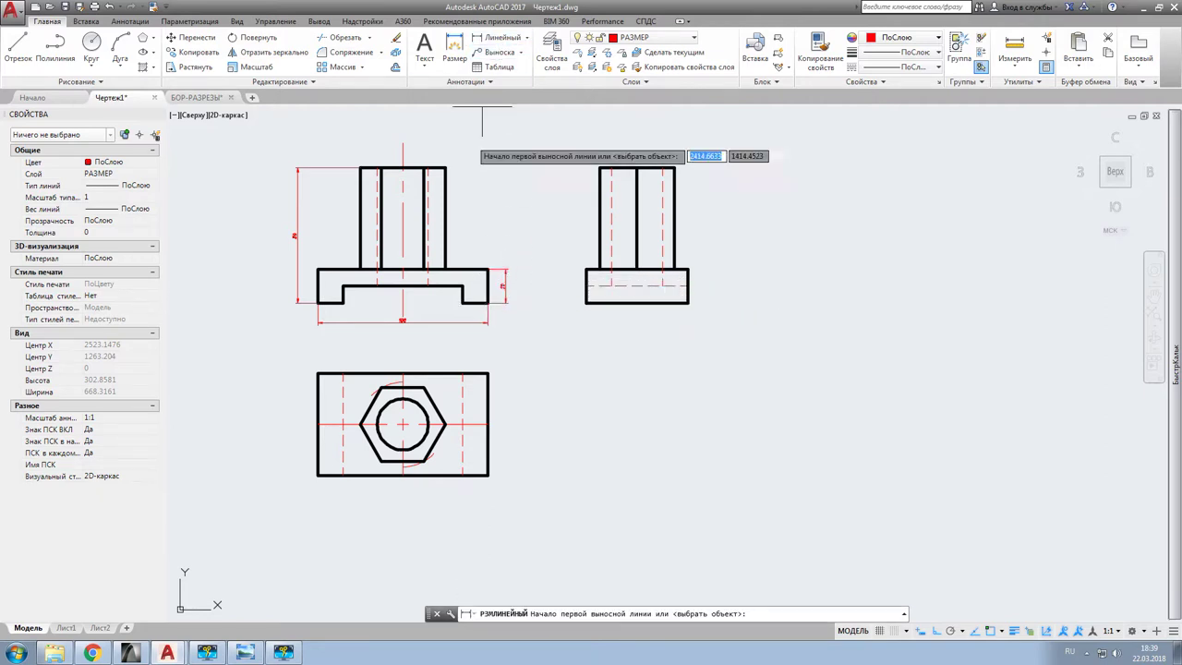
left_click(462, 302)
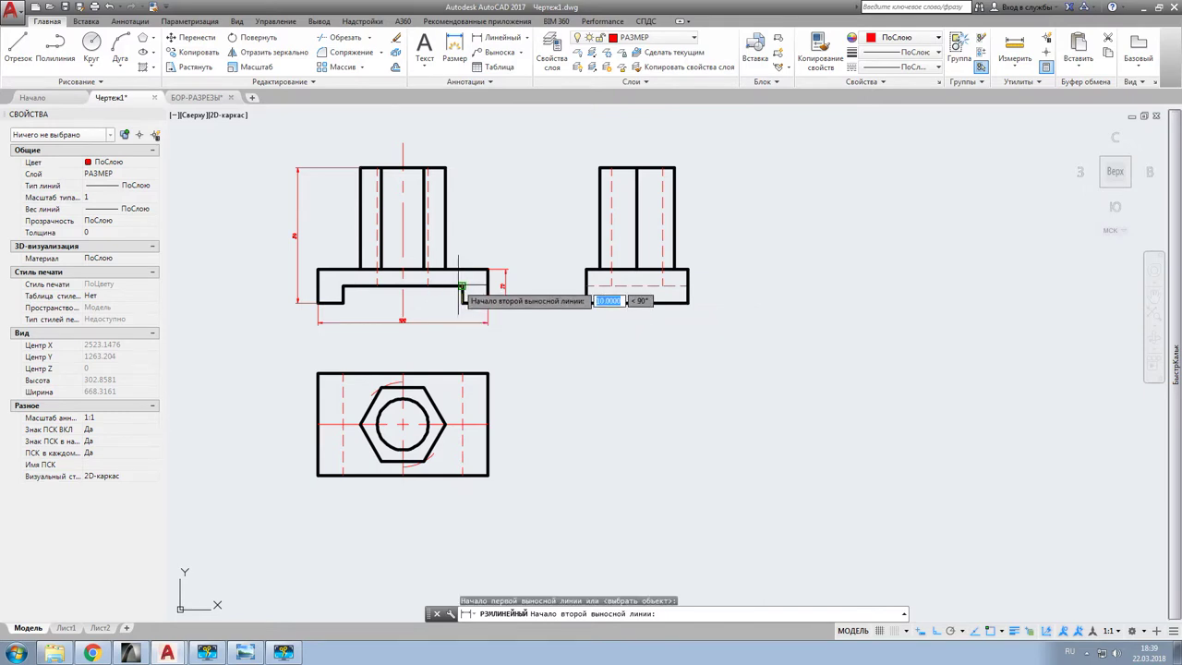
left_click(462, 287)
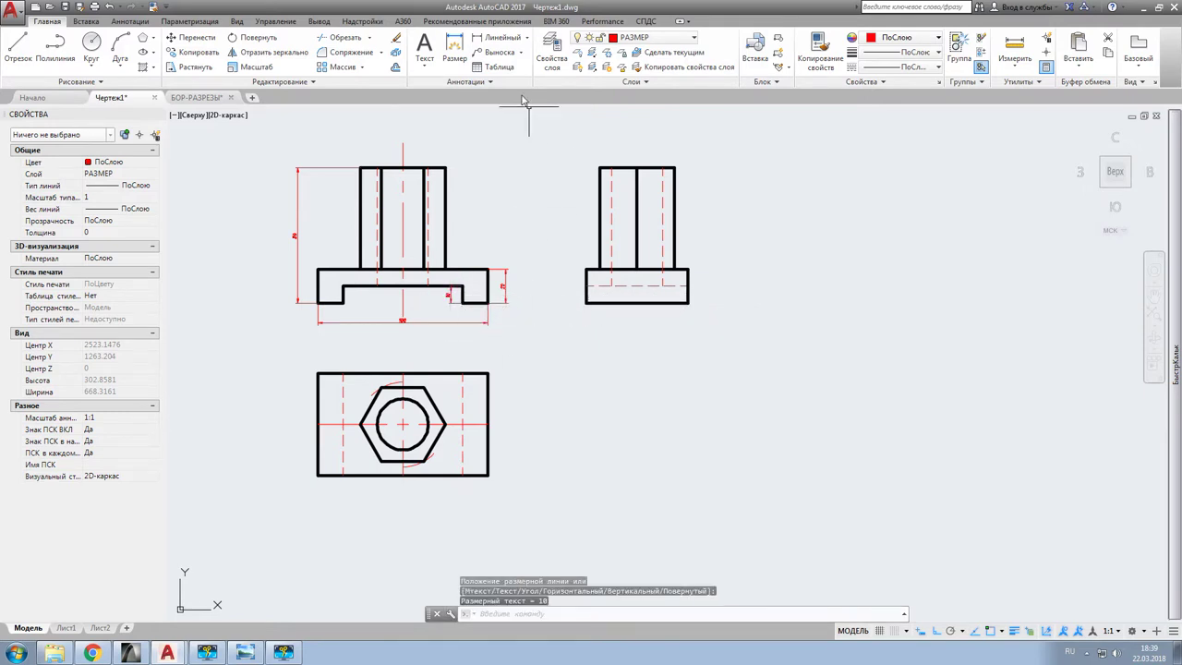
Step: Add a vertical linear dimension for the base's depth to the left of the plan view
key("Return")
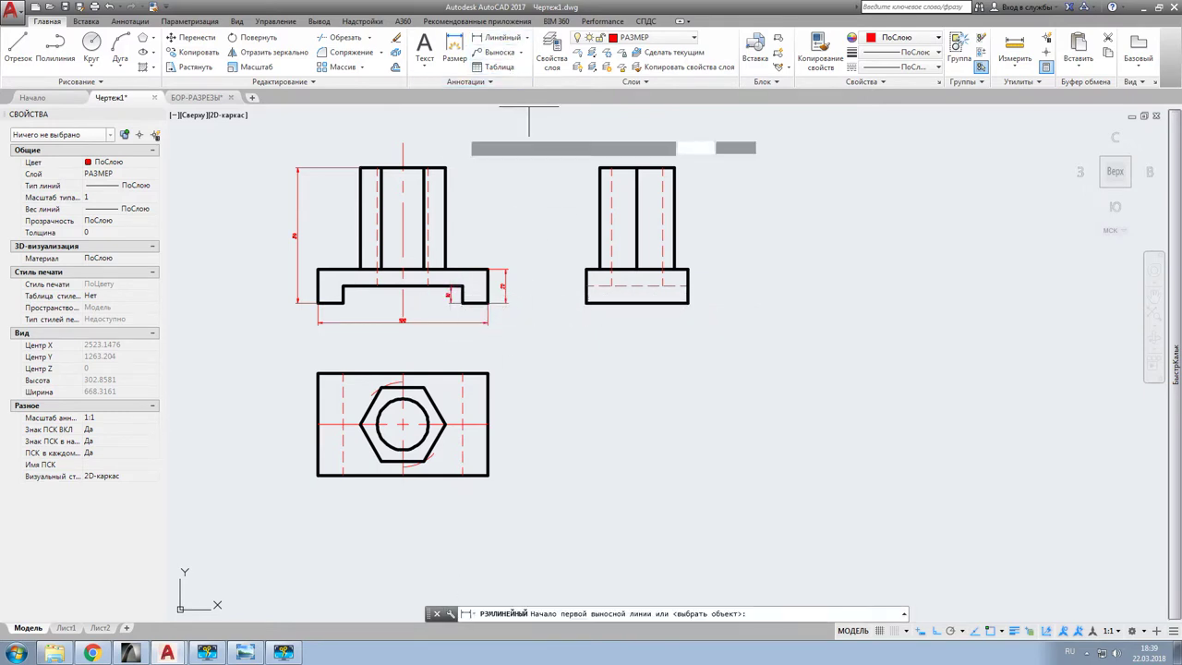
left_click(317, 374)
left_click(317, 474)
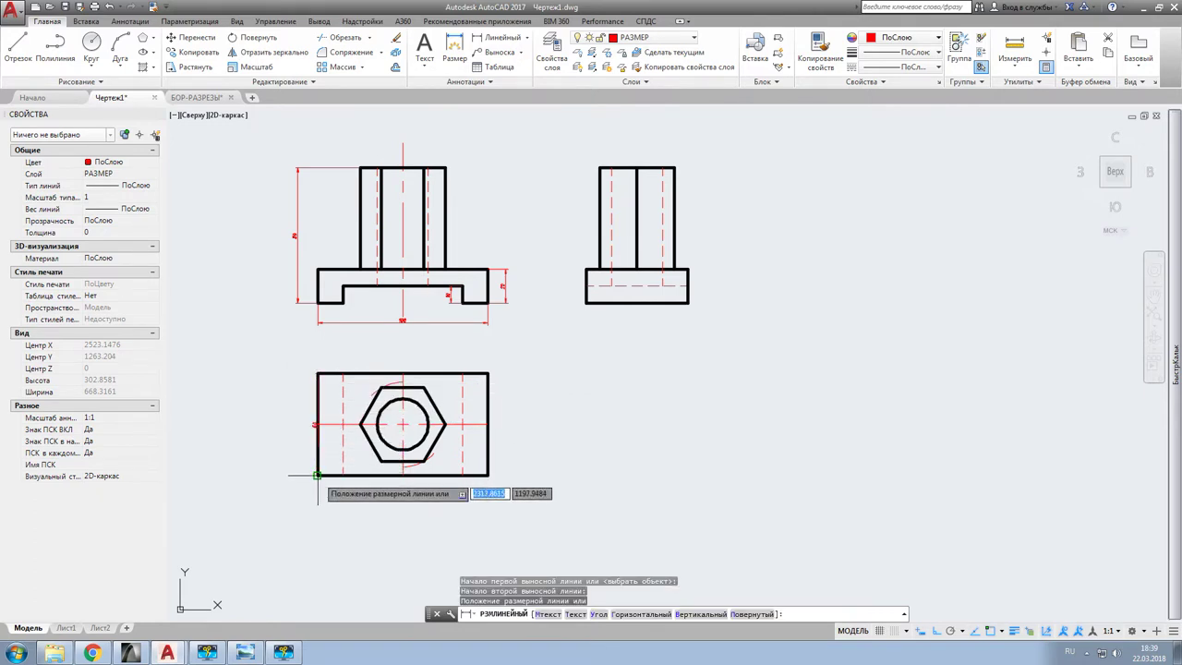
left_click(296, 471)
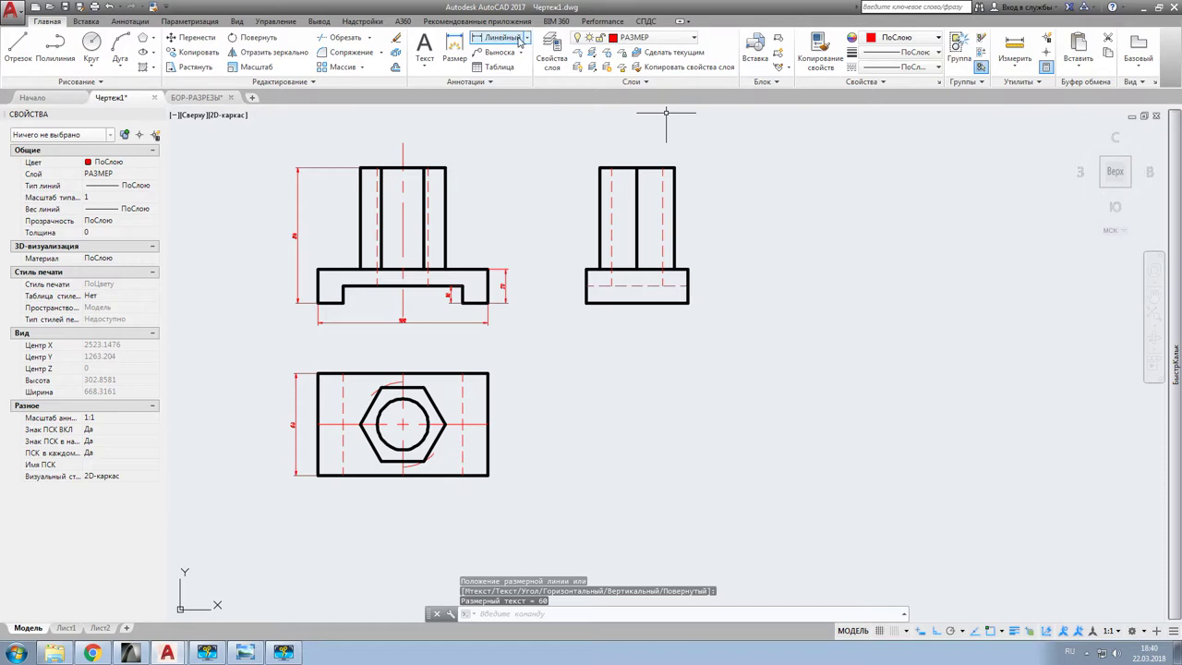
Step: Add a horizontal linear dimension for the base's width below the side view, level with the front view's width dimension
left_click(518, 39)
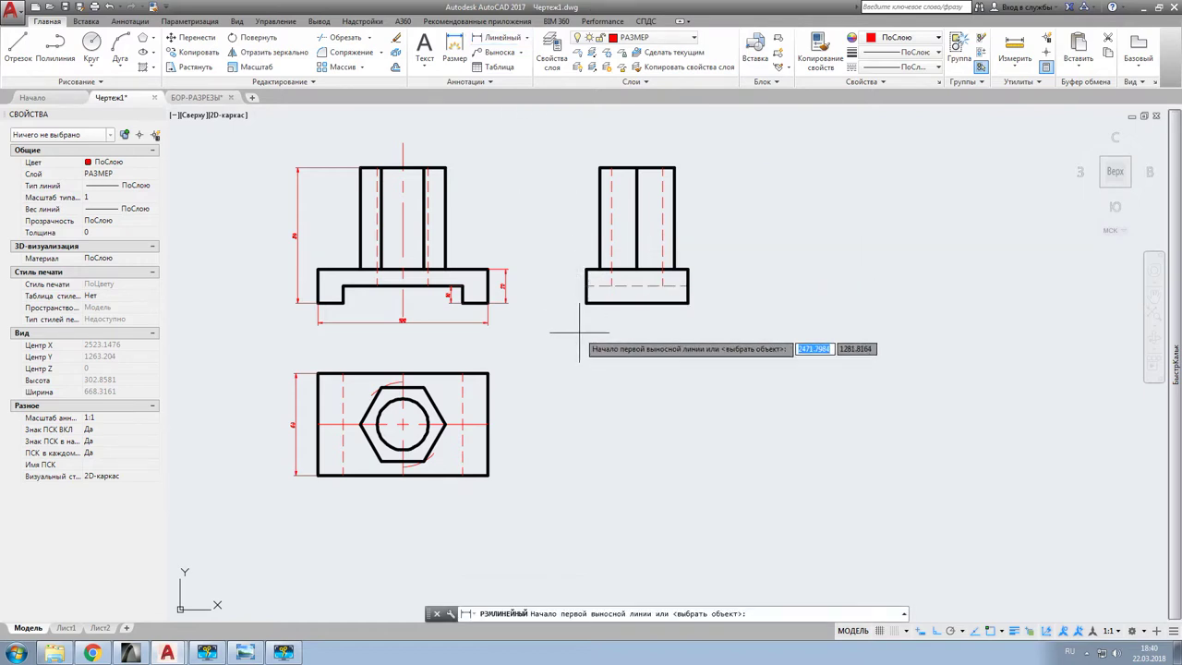
left_click(586, 303)
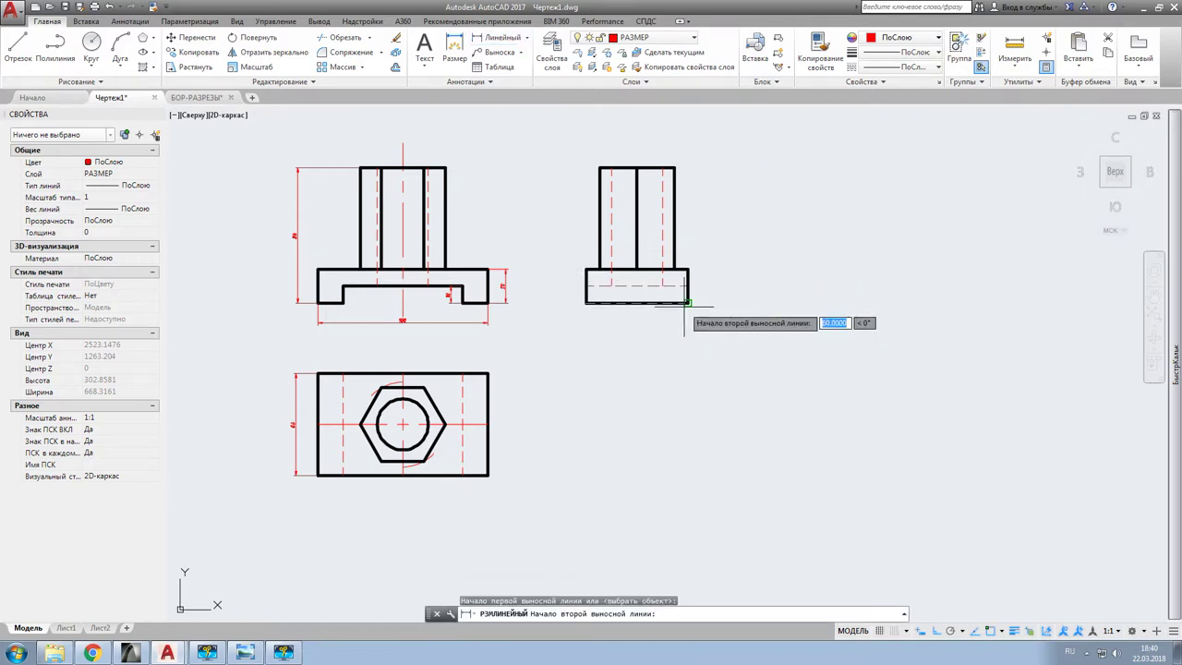
left_click(688, 303)
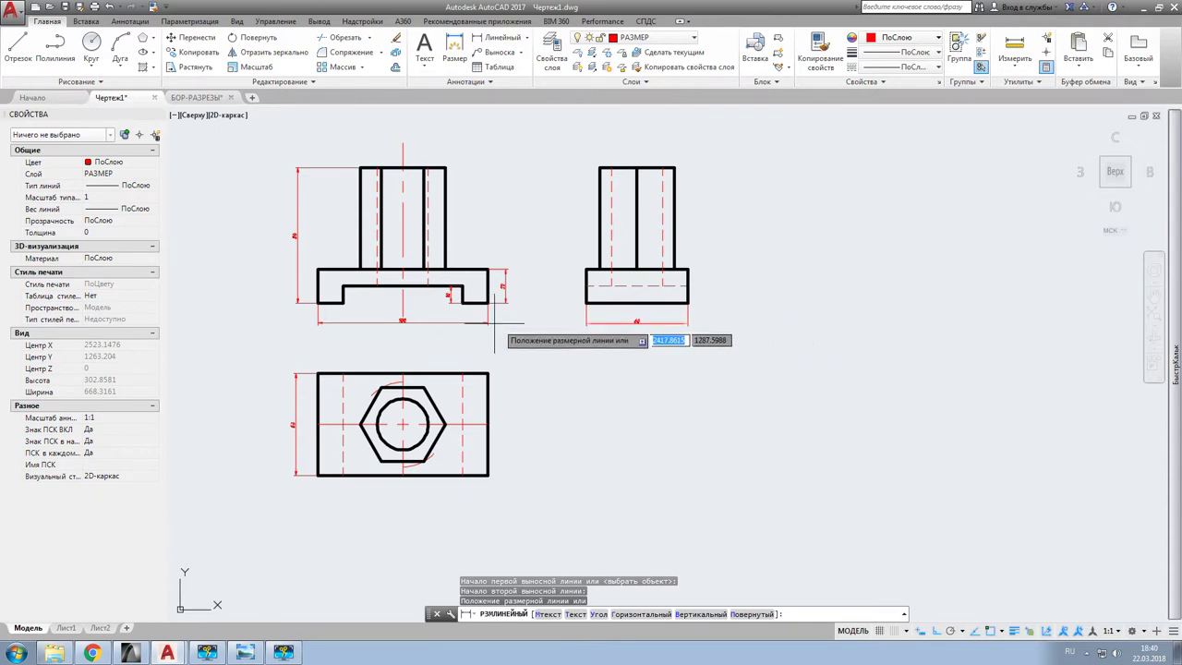
left_click(591, 322)
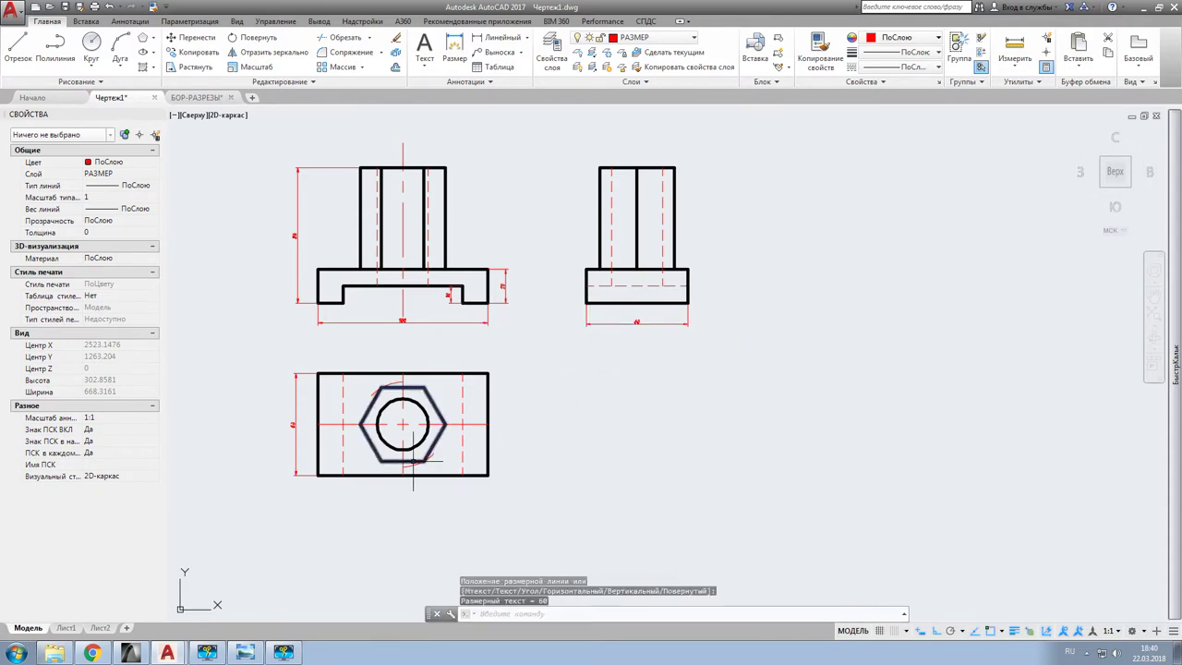
Step: Add diameter dimensions to the upper-left arc around the hexagon and to the central hole in the plan view
scroll(404, 466, "up", 2)
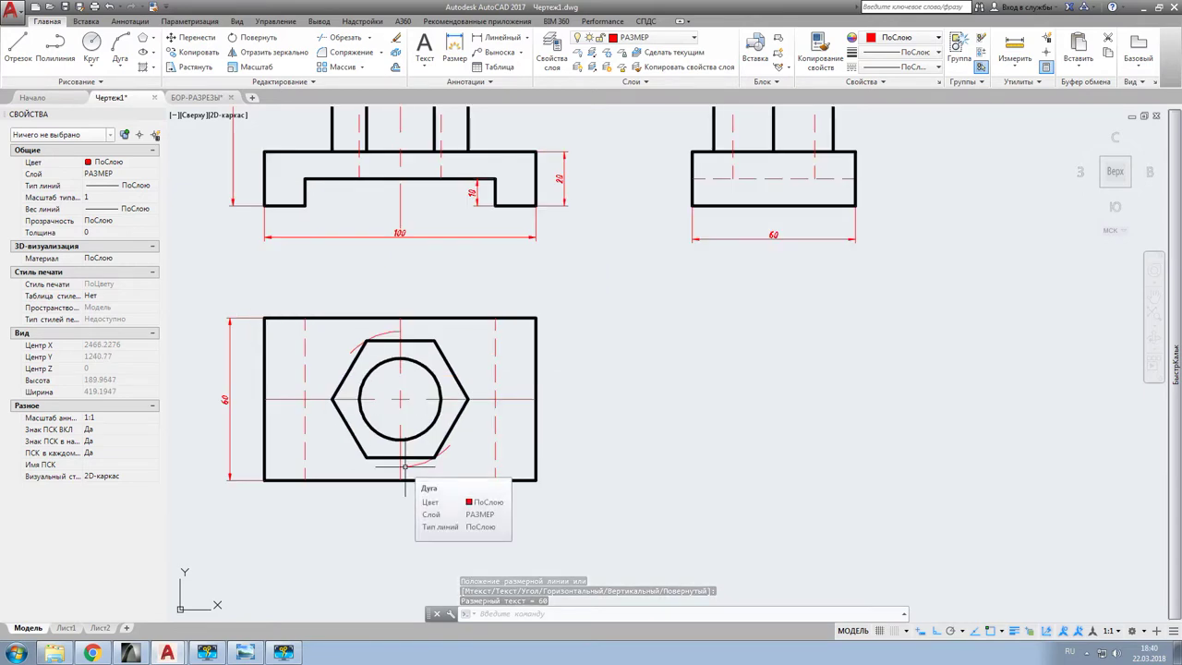
left_click(528, 39)
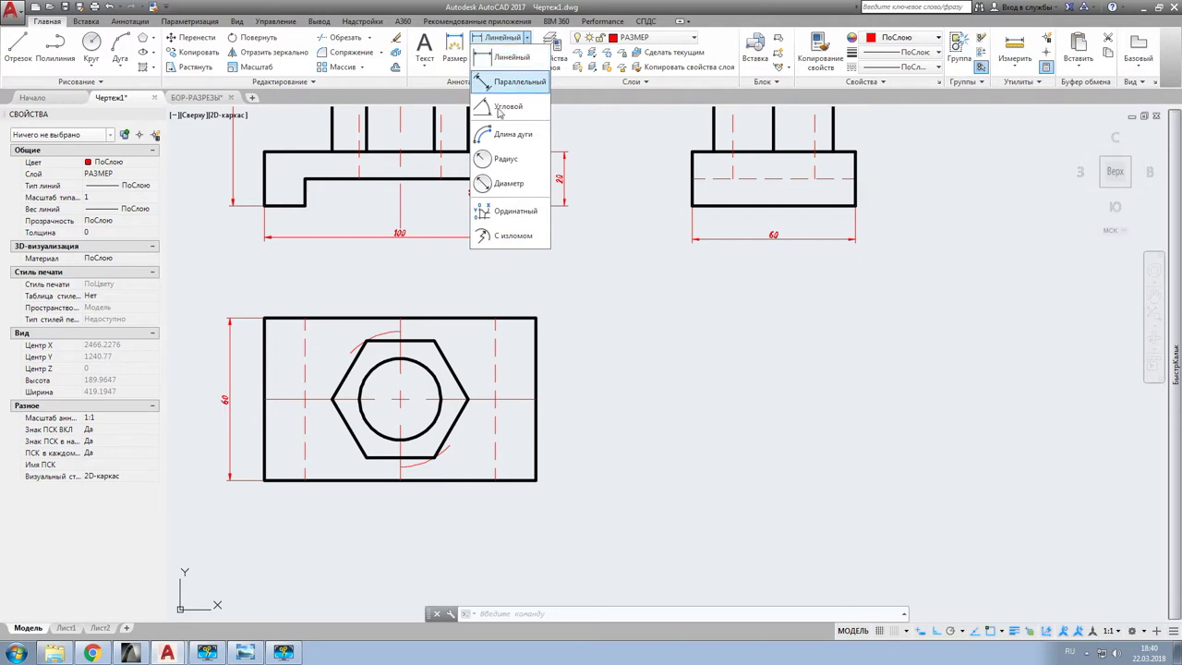
left_click(508, 183)
left_click(370, 369)
left_click(376, 381)
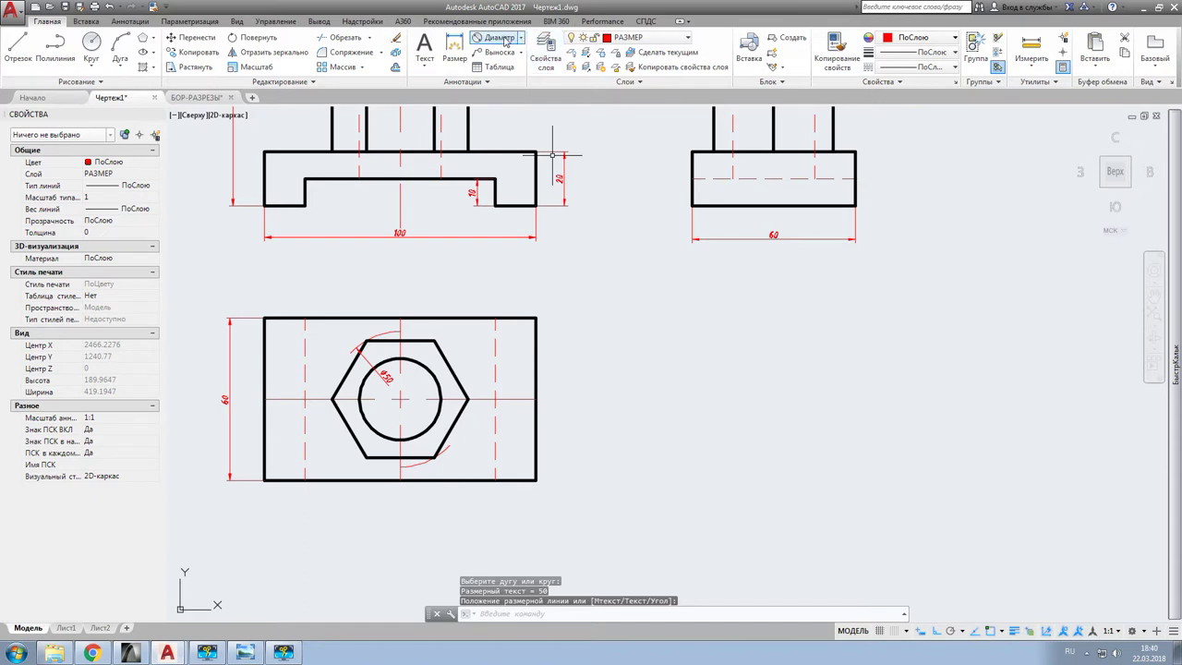
left_click(505, 39)
left_click(441, 386)
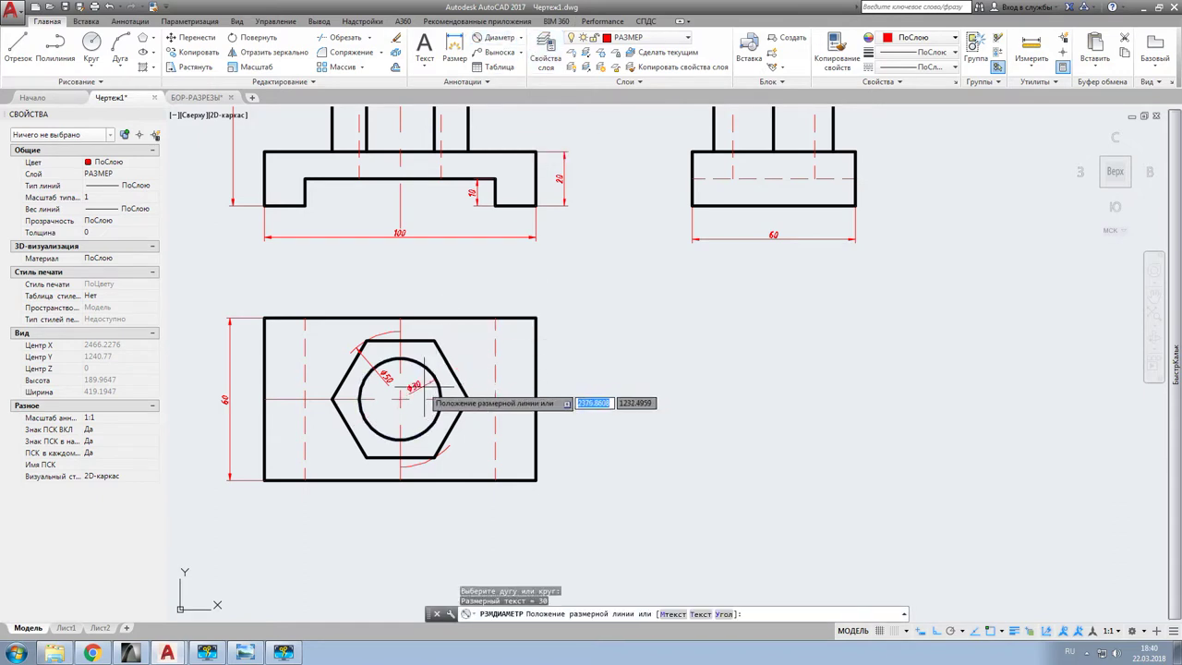
left_click(425, 400)
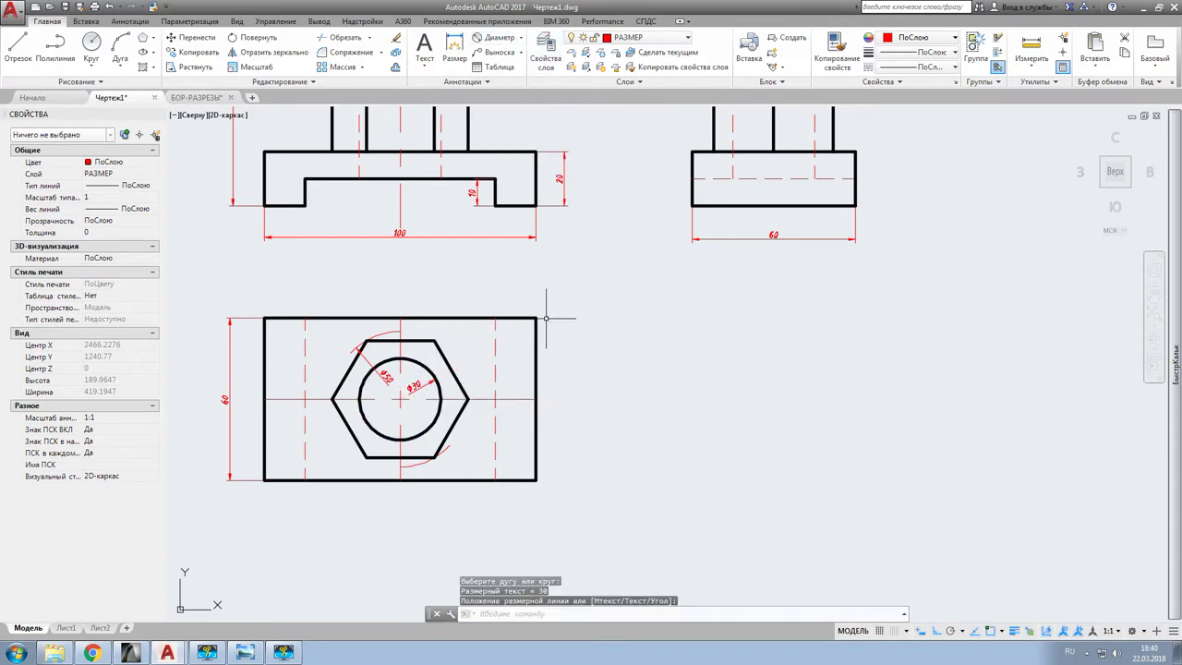
Step: Set the annotation scale to 1:2 for the drawing's dimensions
scroll(342, 385, "down", 2)
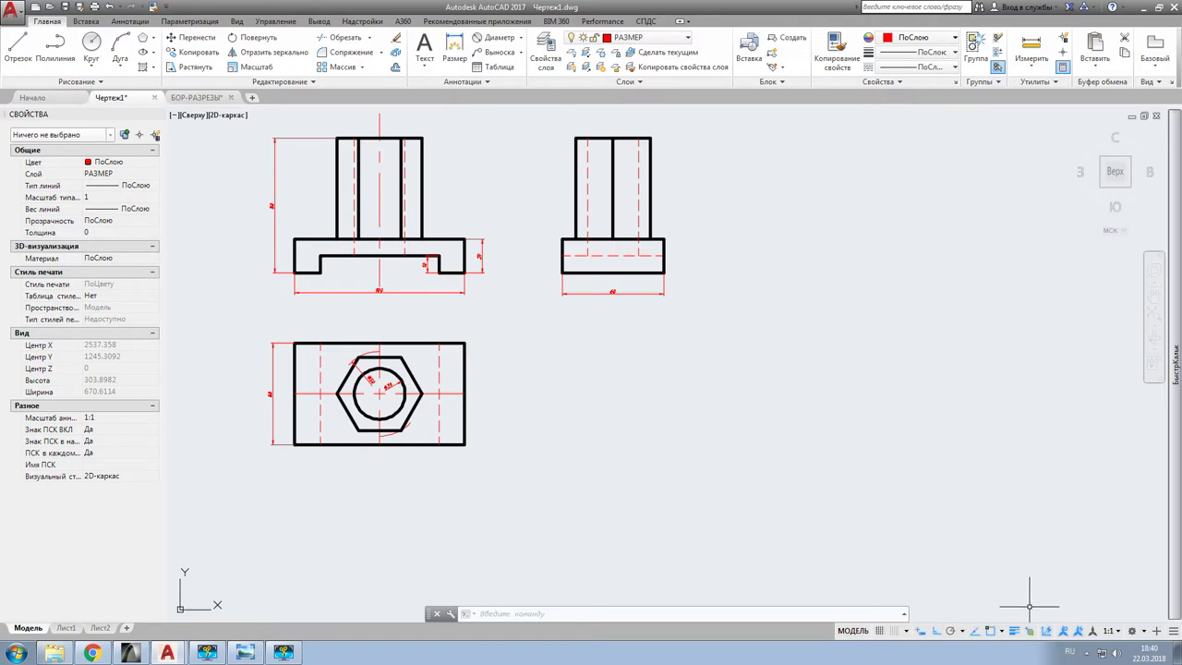
left_click(1119, 635)
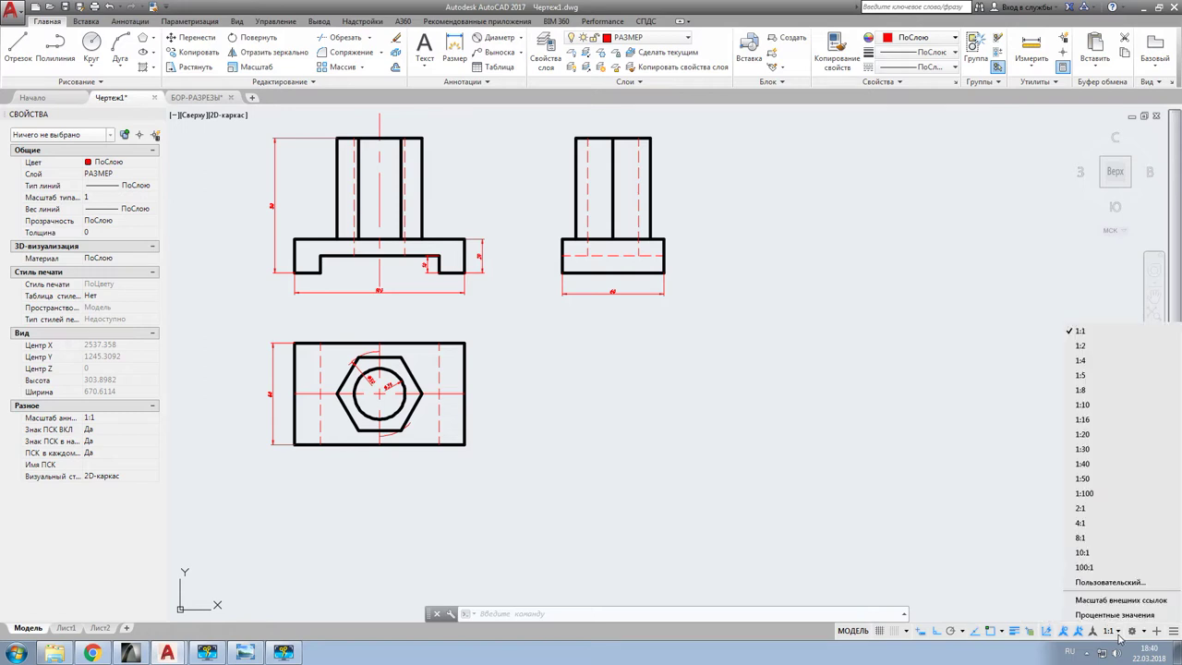
left_click(1078, 347)
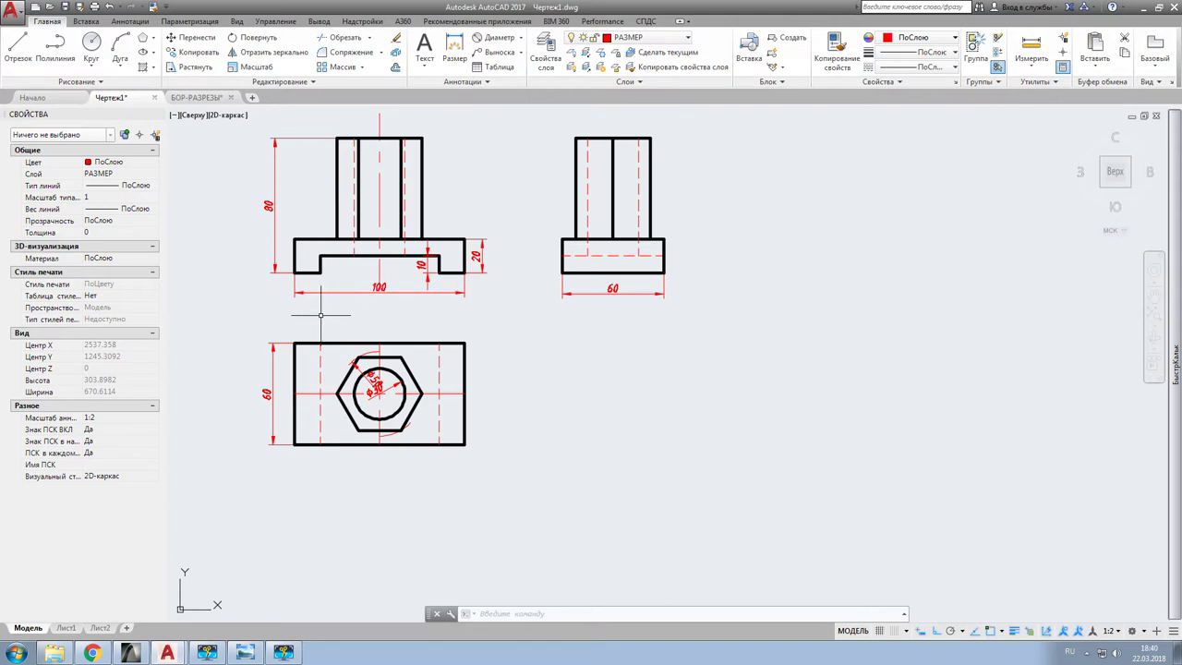
Step: Start a single-line text and place its start point above the front view
middle_click_drag(429, 226, 477, 344)
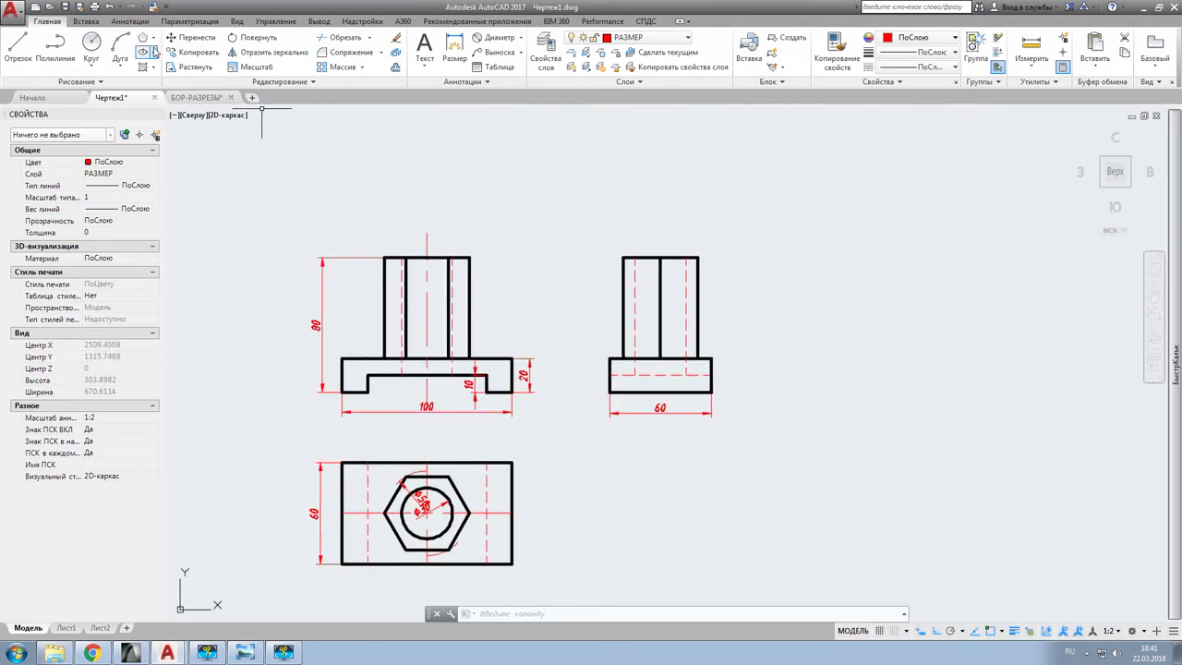
left_click(424, 67)
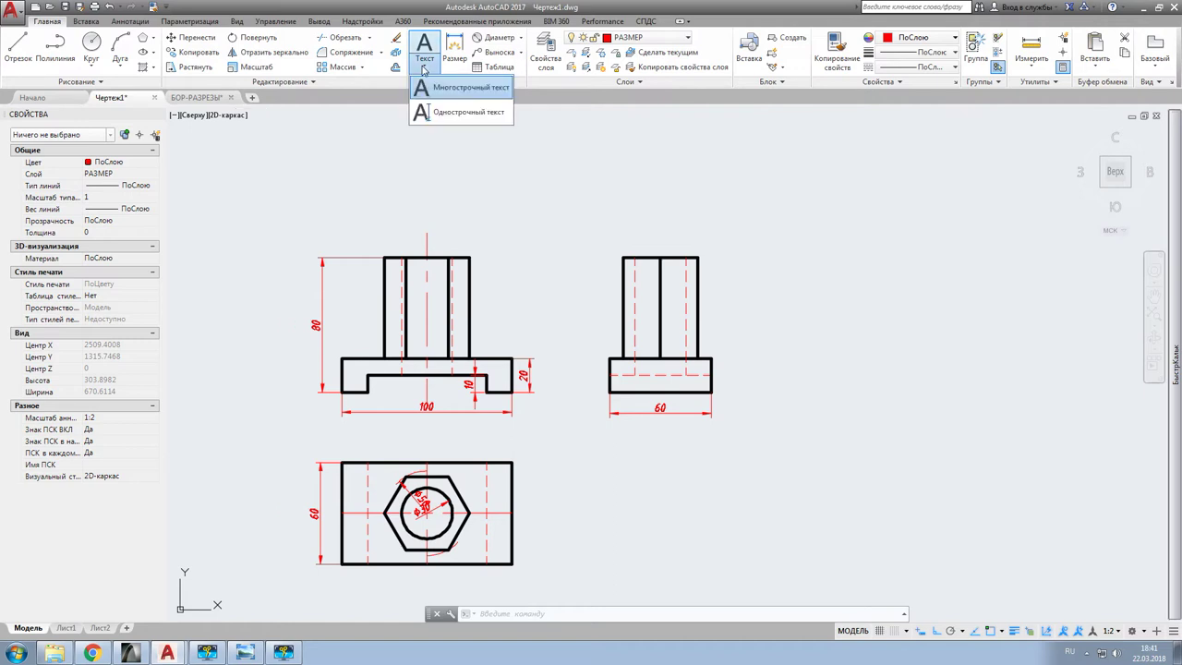
left_click(458, 113)
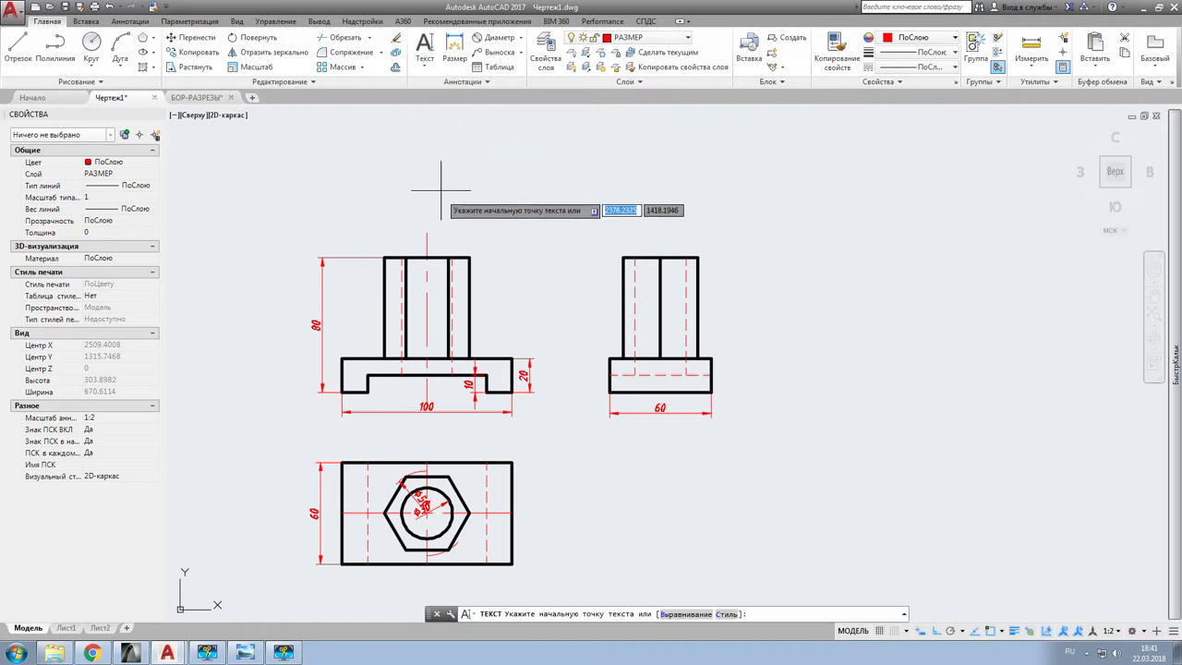
left_click(423, 217)
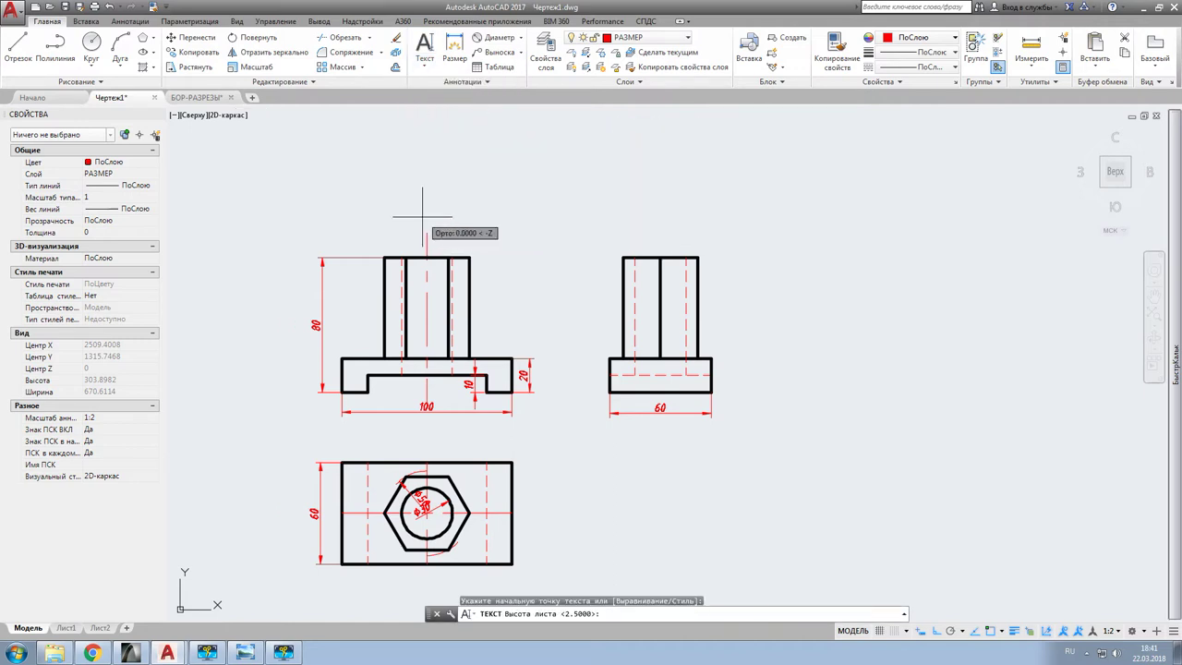